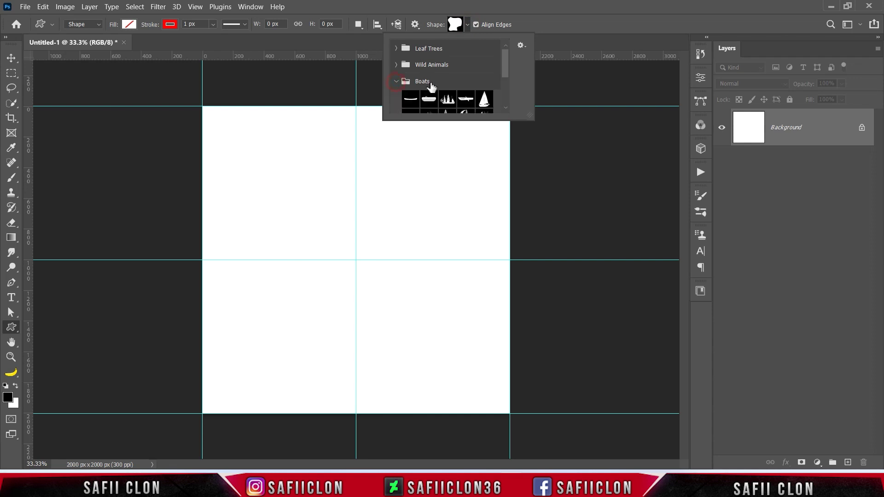
Step: Draw a submarine custom shape from the Boats group, about 460 × 437 px, near the centre of the canvas
{"action": "mouse_move", "coordinate": [505, 67]}
{"action": "left_mouse_down"}
{"action": "mouse_move", "coordinate": [505, 91]}
{"action": "mouse_move", "coordinate": [502, 73]}
{"action": "left_mouse_up"}
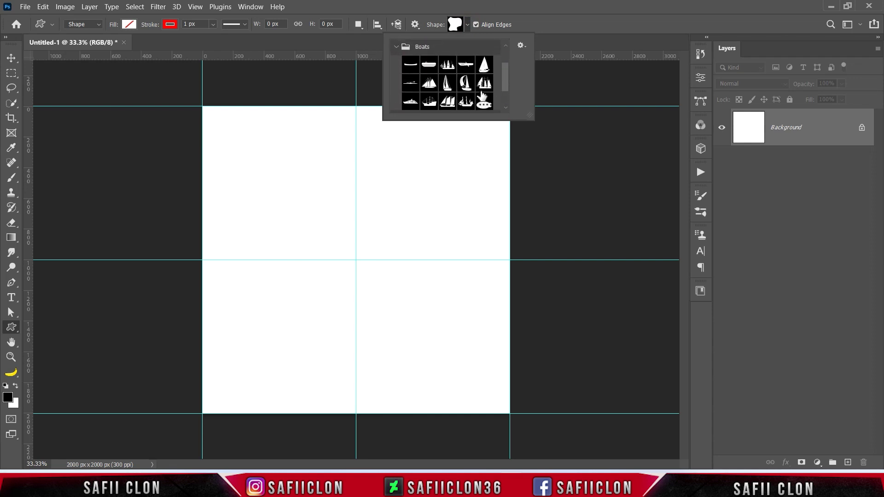
{"action": "left_click", "coordinate": [485, 101]}
{"action": "left_click", "coordinate": [468, 24]}
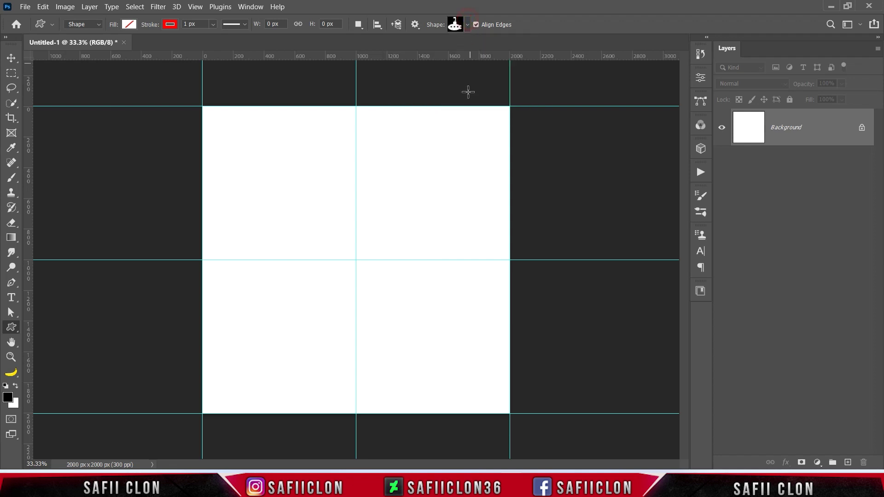
{"action": "left_click_drag", "start_coordinate": [324, 225], "coordinate": [420, 290]}
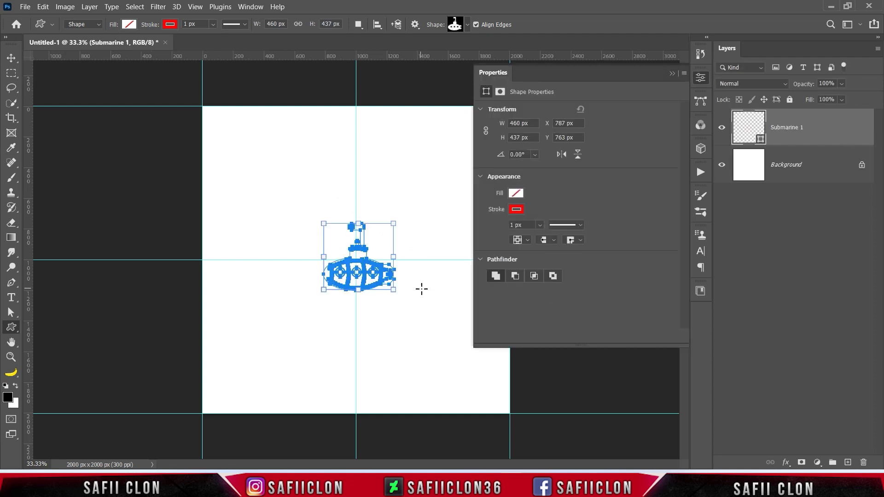
{"action": "left_click", "coordinate": [672, 75]}
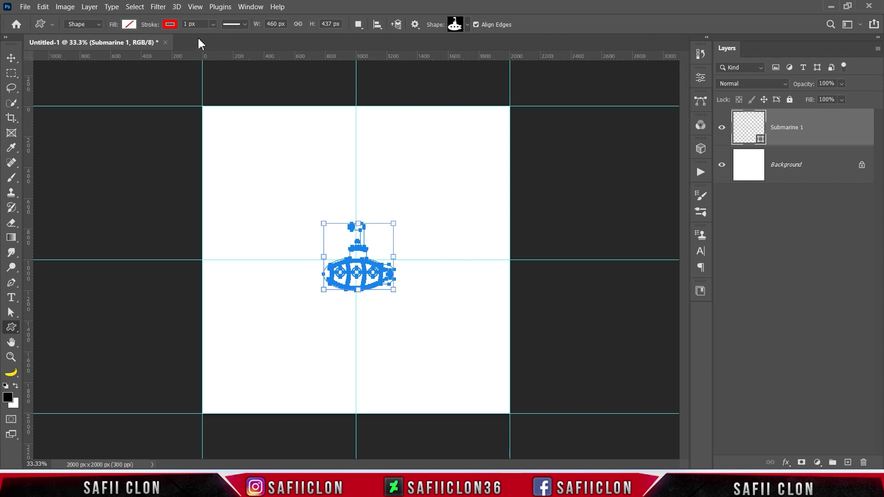
Step: Remove the submarine shape's stroke and fill it with the light blue from the recently used colors
{"action": "left_click", "coordinate": [172, 24]}
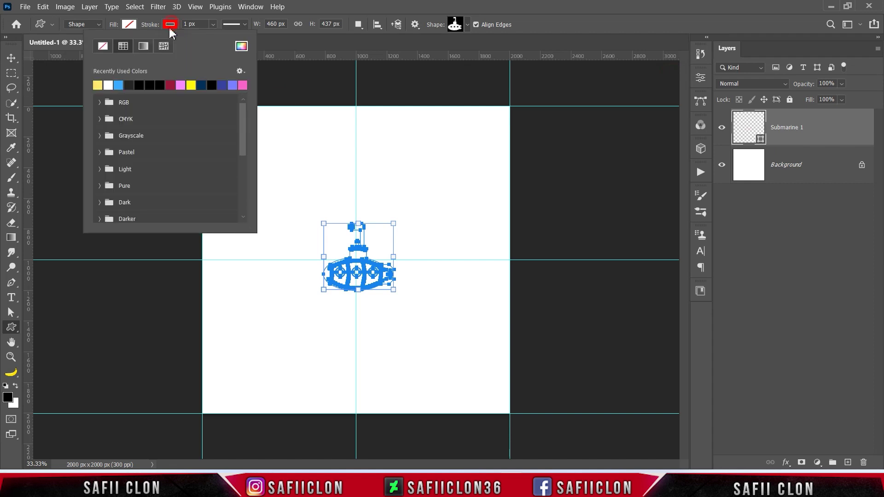
{"action": "left_click", "coordinate": [103, 47]}
{"action": "left_click", "coordinate": [172, 24]}
{"action": "left_click", "coordinate": [132, 24]}
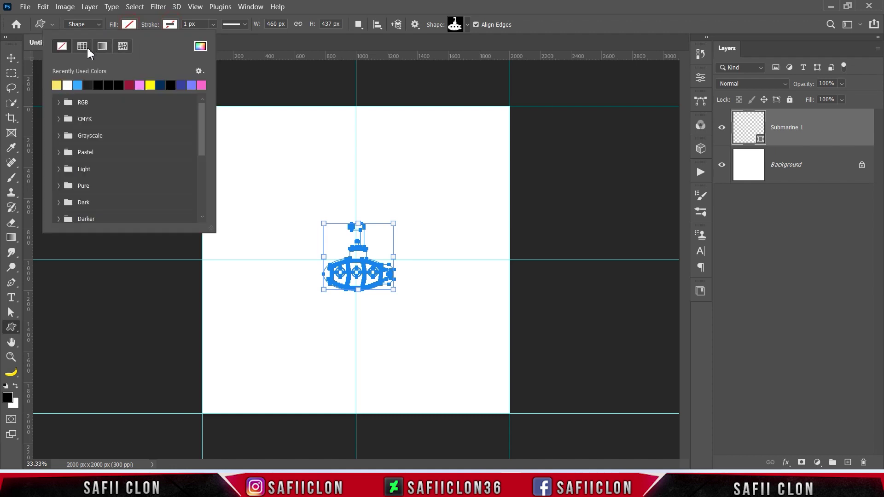
{"action": "left_click", "coordinate": [82, 45]}
{"action": "left_click", "coordinate": [79, 85]}
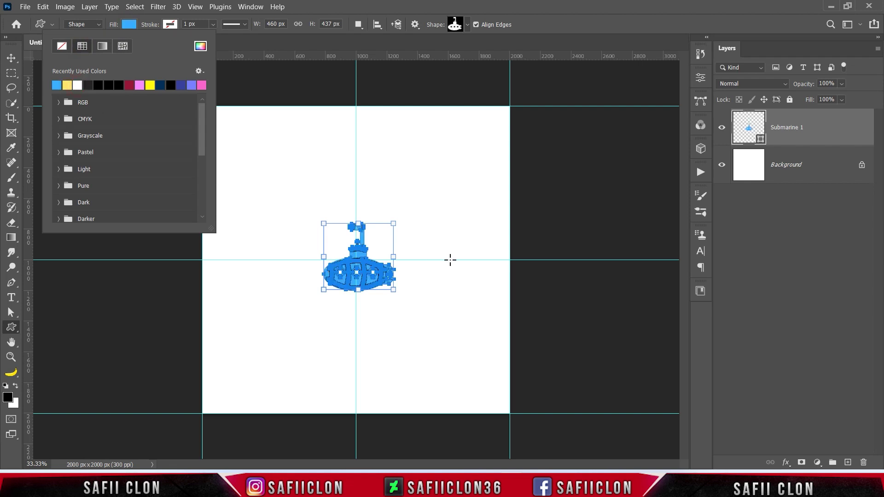
{"action": "left_click", "coordinate": [132, 26]}
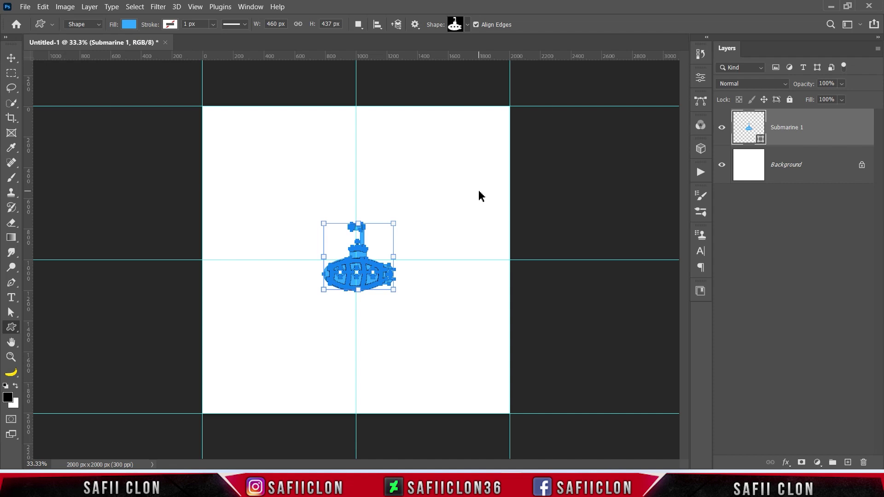
Step: Free-transform the submarine to about 503 × 483 px, tilt it slightly clockwise and centre it on the guide intersection
{"action": "key", "text": "ctrl+t"}
{"action": "left_click_drag", "start_coordinate": [371, 277], "coordinate": [371, 273]}
{"action": "left_click_drag", "start_coordinate": [391, 217], "coordinate": [394, 215]}
{"action": "left_click_drag", "start_coordinate": [412, 296], "coordinate": [405, 307]}
{"action": "left_click_drag", "start_coordinate": [367, 277], "coordinate": [380, 279]}
{"action": "left_click", "coordinate": [562, 25]}
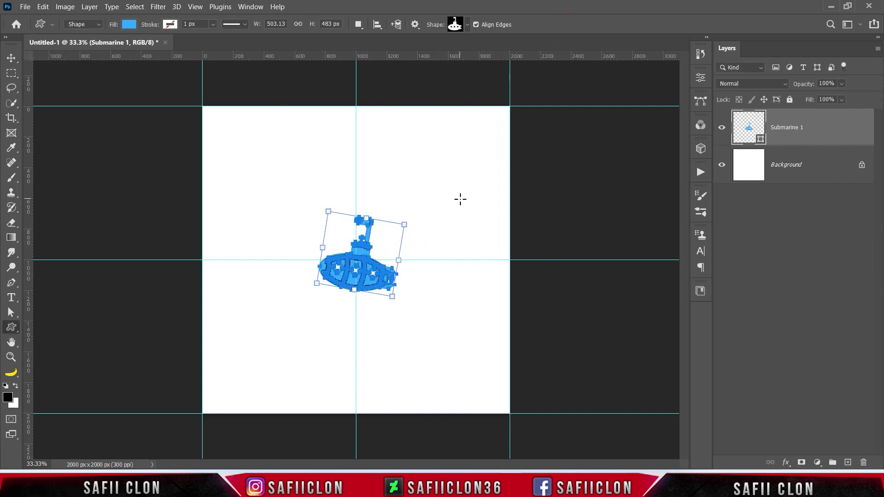
Step: Duplicate the Submarine 1 layer, move the copy into the canvas's upper-left quarter and rotate it about 30° counterclockwise
{"action": "right_click", "coordinate": [812, 135]}
{"action": "left_click", "coordinate": [693, 51]}
{"action": "left_click", "coordinate": [537, 131]}
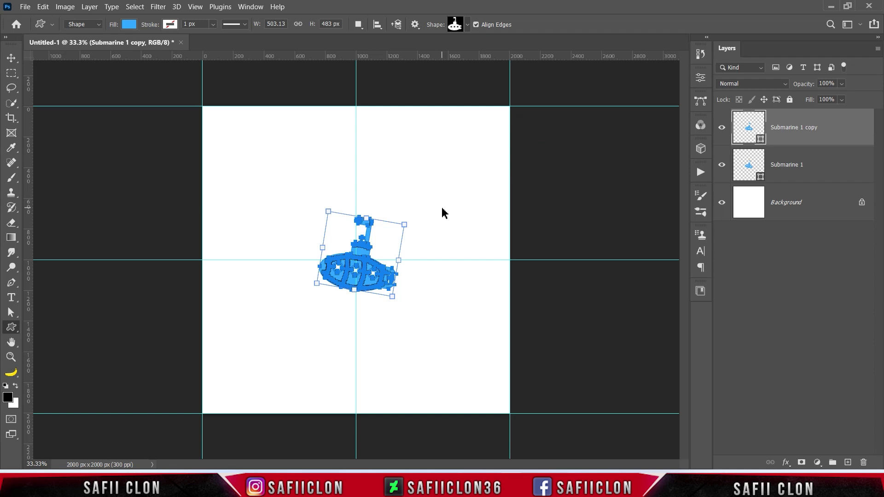
{"action": "key", "text": "ctrl+t"}
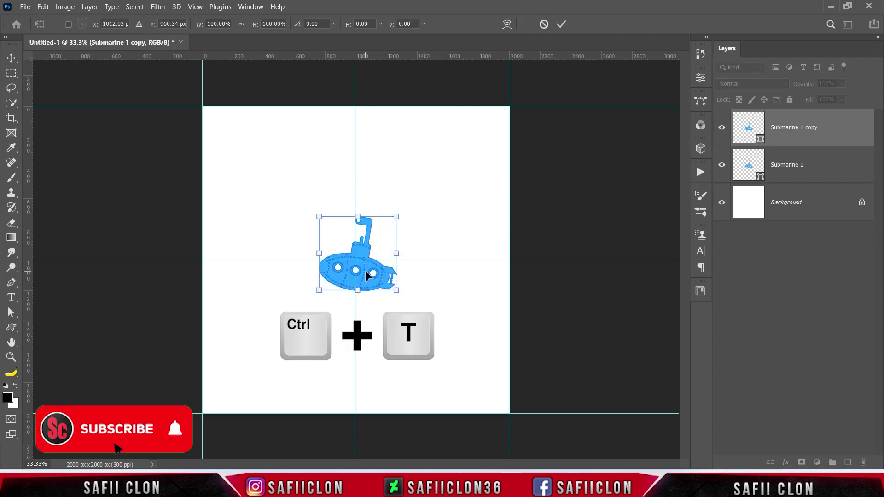
{"action": "left_click_drag", "start_coordinate": [367, 276], "coordinate": [350, 186]}
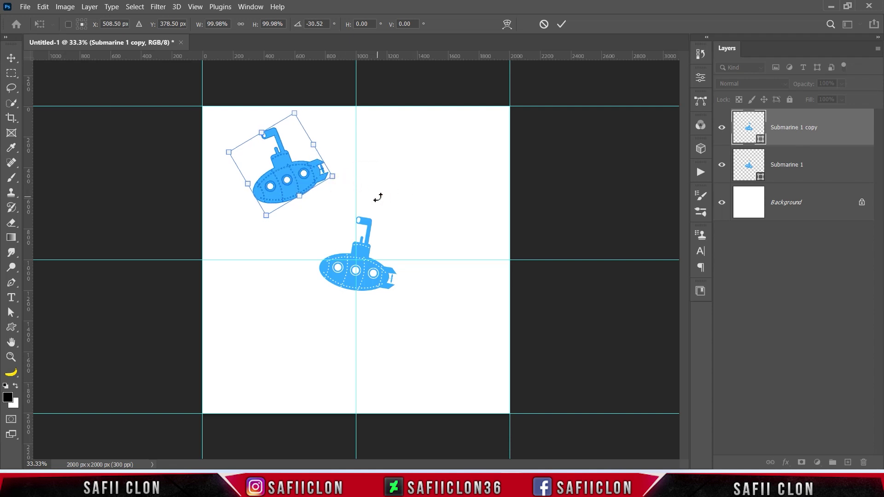
{"action": "left_click", "coordinate": [562, 25]}
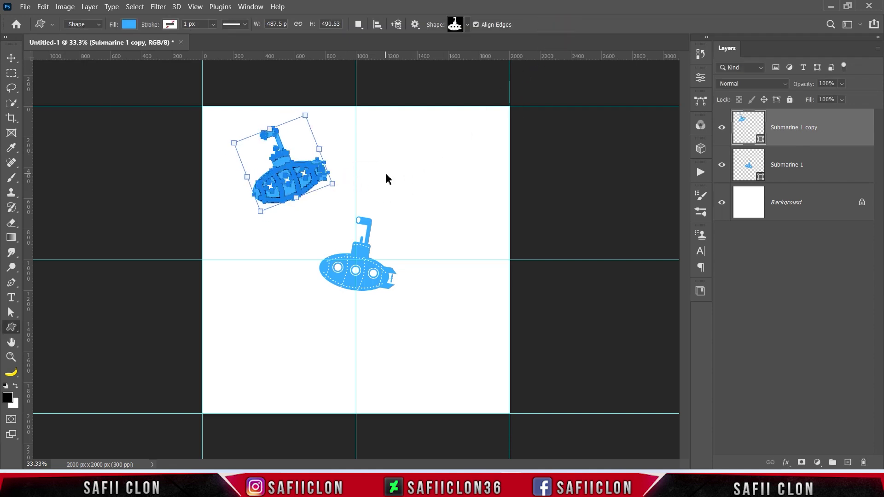
Step: Turn on the transform reference point and centre the submarine copy on the canvas's upper-left corner, at about X 0 px, Y 0.5 px
{"action": "key", "text": "ctrl+h"}
{"action": "key", "text": "ctrl+h"}
{"action": "key", "text": "ctrl+t"}
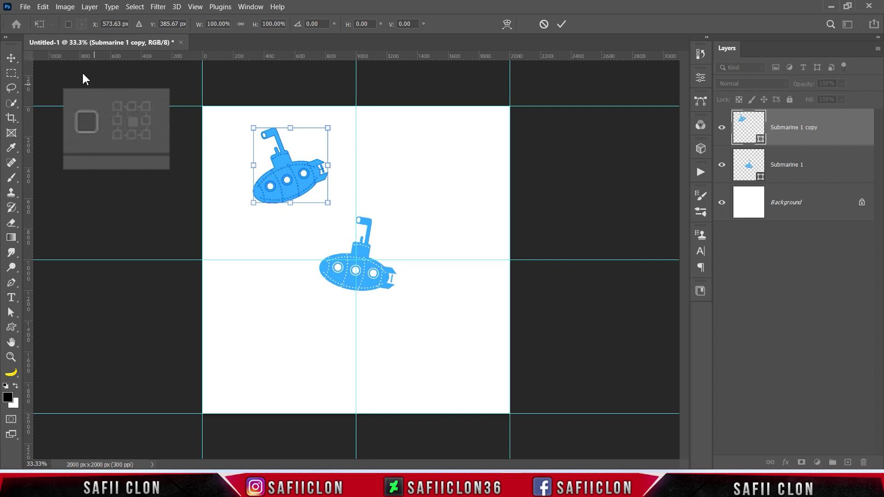
{"action": "left_click", "coordinate": [69, 25]}
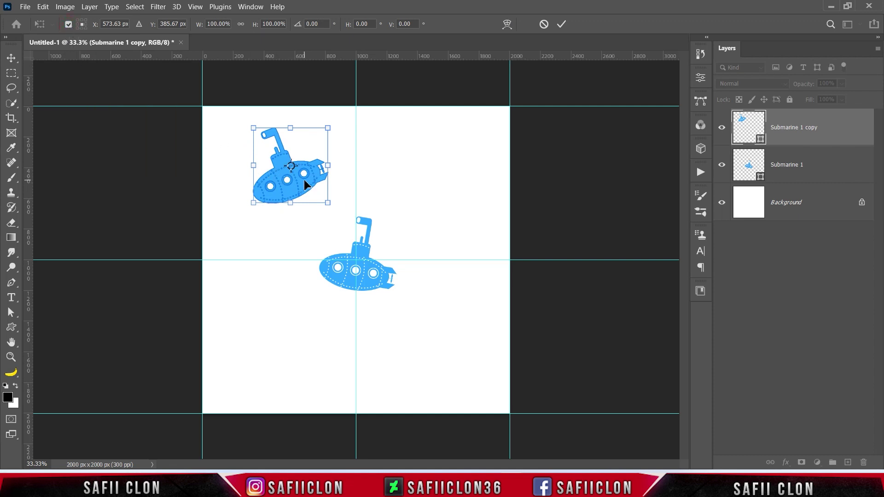
{"action": "left_click_drag", "start_coordinate": [304, 181], "coordinate": [222, 126]}
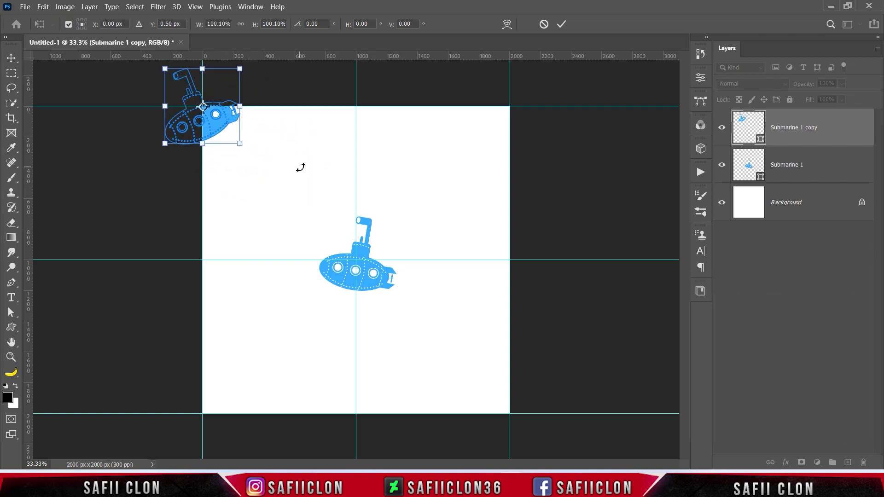
{"action": "left_click", "coordinate": [562, 25]}
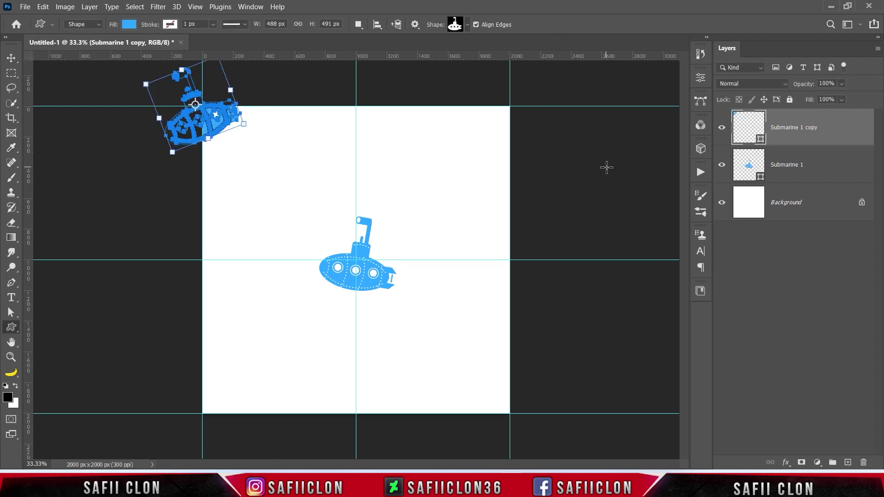
Step: Duplicate the corner submarine and move the duplicate horizontally to the canvas's upper-right corner, with its reference point at X 2000 px
{"action": "right_click", "coordinate": [814, 139]}
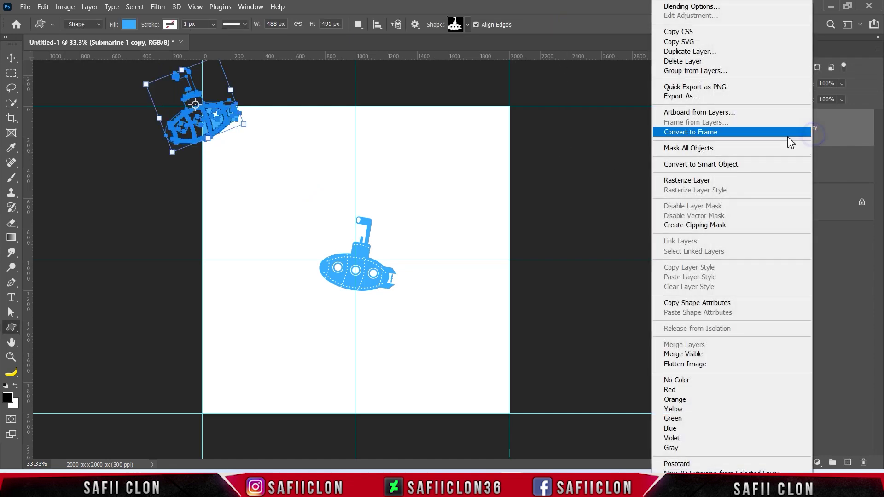
{"action": "left_click", "coordinate": [676, 51]}
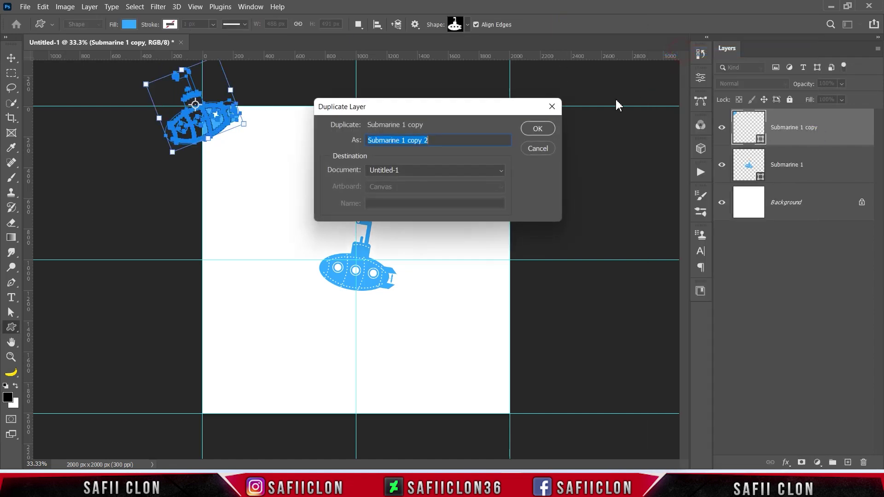
{"action": "left_click", "coordinate": [535, 130]}
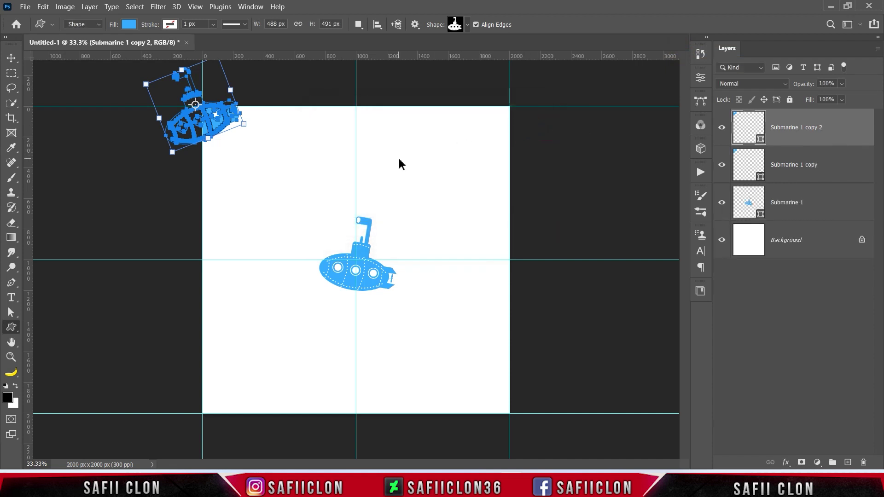
{"action": "key", "text": "ctrl+t"}
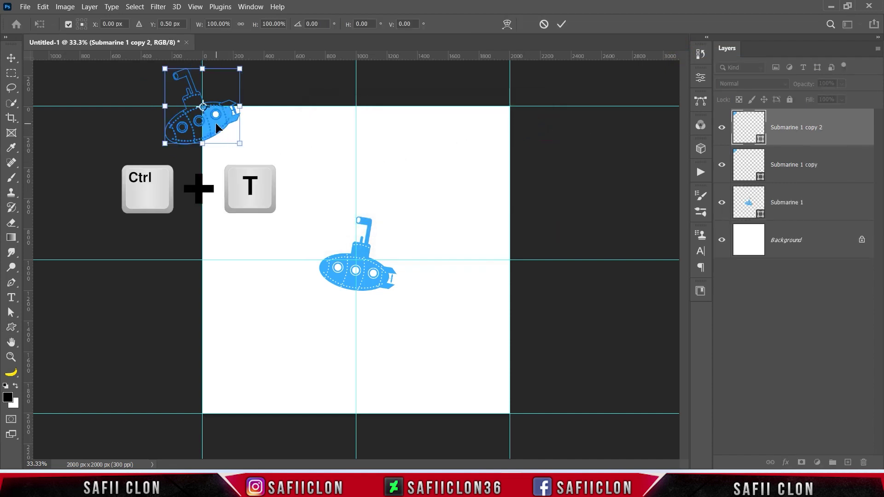
{"action": "left_click_drag", "start_coordinate": [218, 128], "coordinate": [531, 127]}
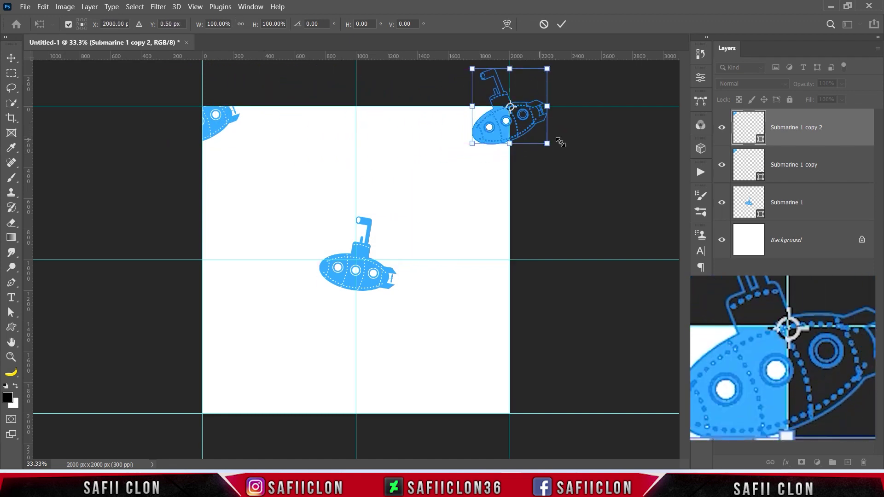
{"action": "left_click", "coordinate": [562, 26]}
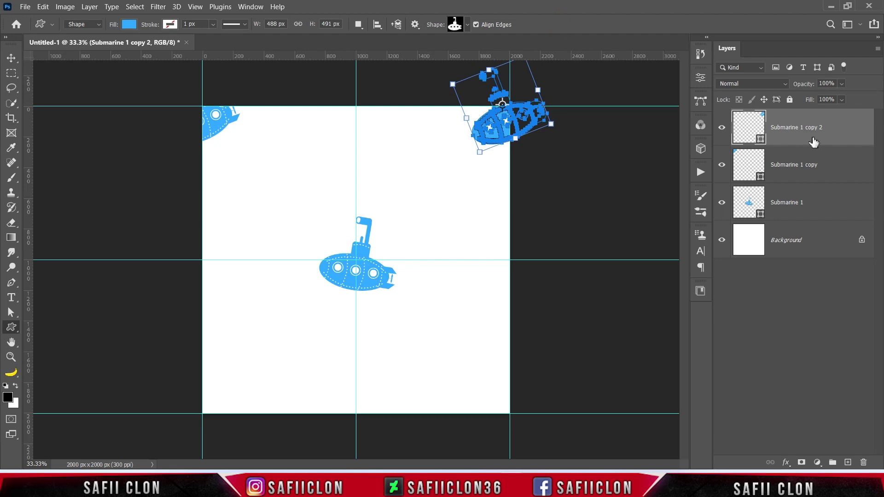
Step: Duplicate the upper-right submarine and move the duplicate straight down to the canvas's lower-right corner, at Y 2000.5 px
{"action": "right_click", "coordinate": [817, 116]}
{"action": "left_click", "coordinate": [689, 55]}
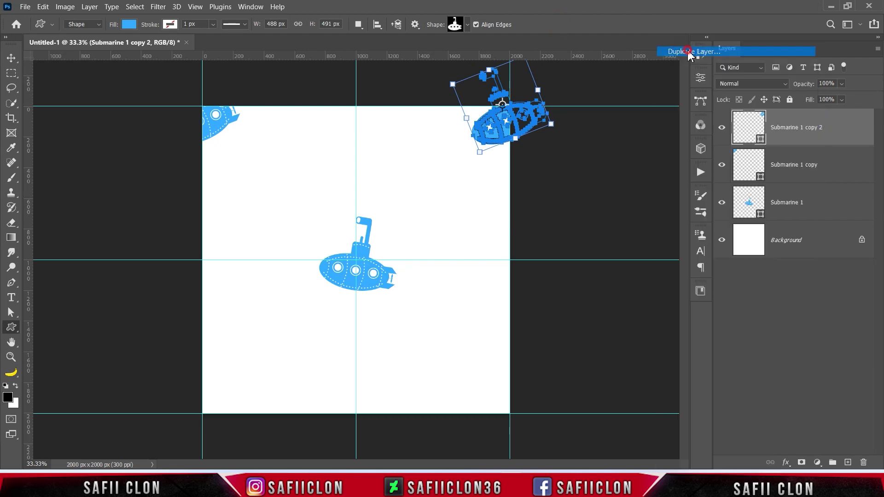
{"action": "left_click", "coordinate": [538, 129]}
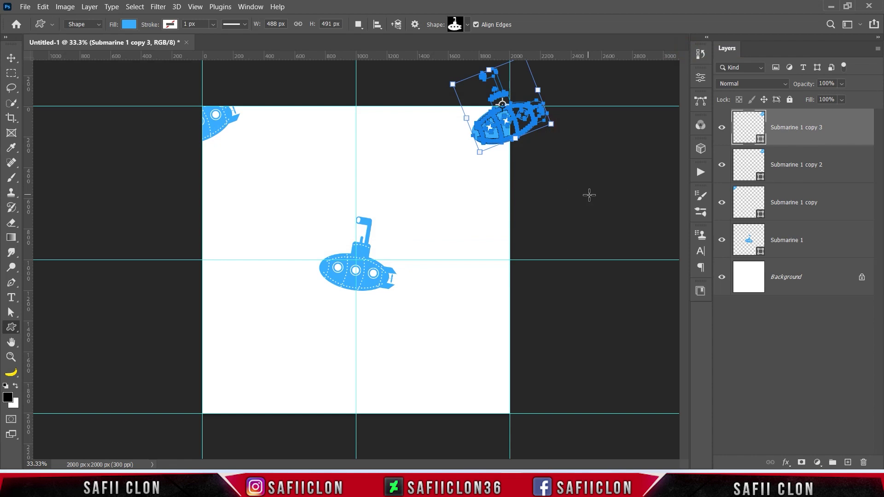
{"action": "key", "text": "ctrl+t"}
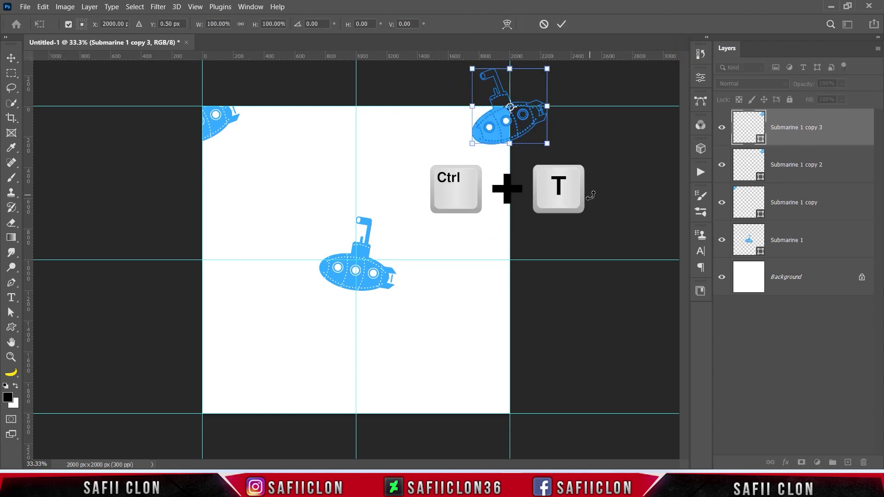
{"action": "left_click_drag", "start_coordinate": [527, 119], "coordinate": [523, 426]}
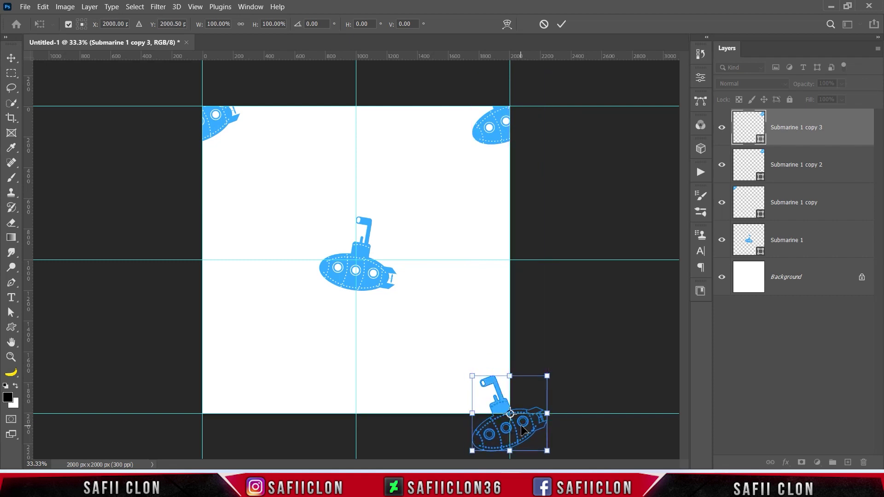
{"action": "left_click", "coordinate": [563, 24]}
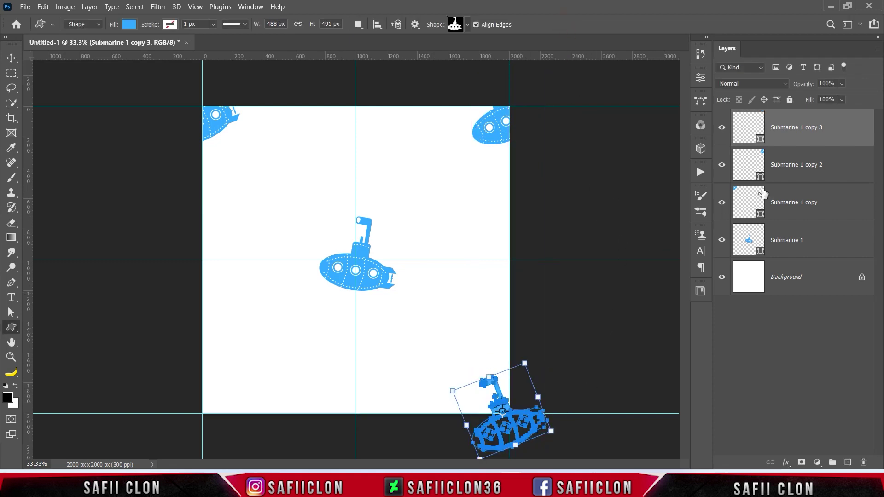
Step: Duplicate the lower-right submarine and move the duplicate horizontally to the canvas's lower-left corner, at X 0 px
{"action": "right_click", "coordinate": [835, 132]}
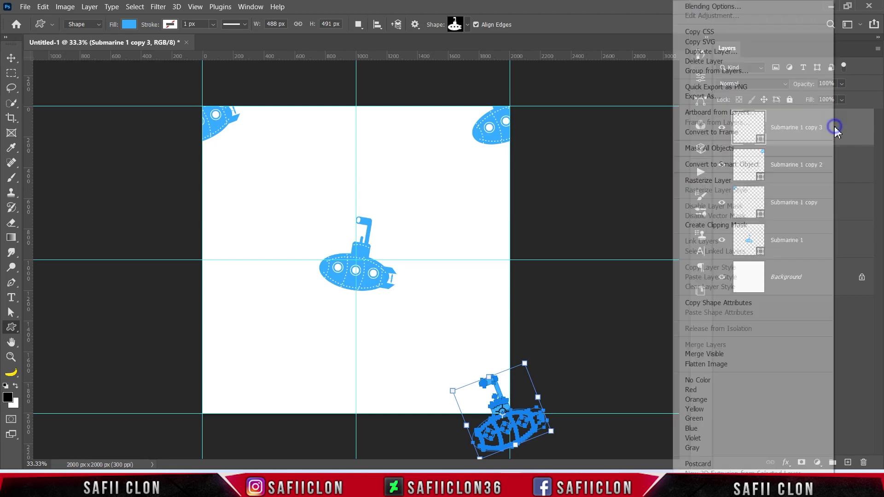
{"action": "left_click", "coordinate": [697, 52]}
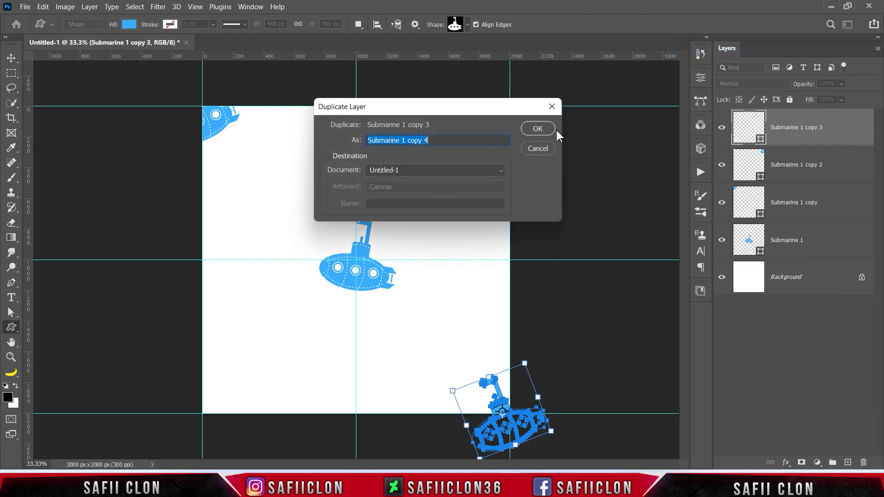
{"action": "left_click", "coordinate": [546, 133]}
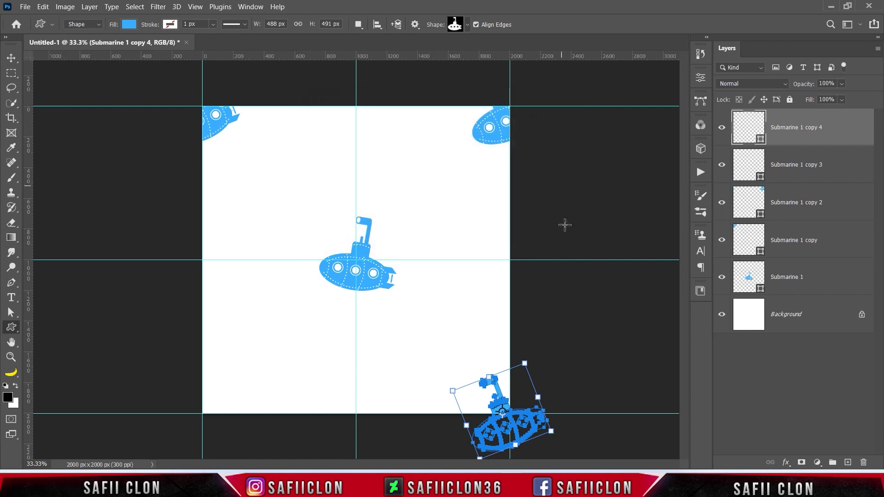
{"action": "key", "text": "ctrl+t"}
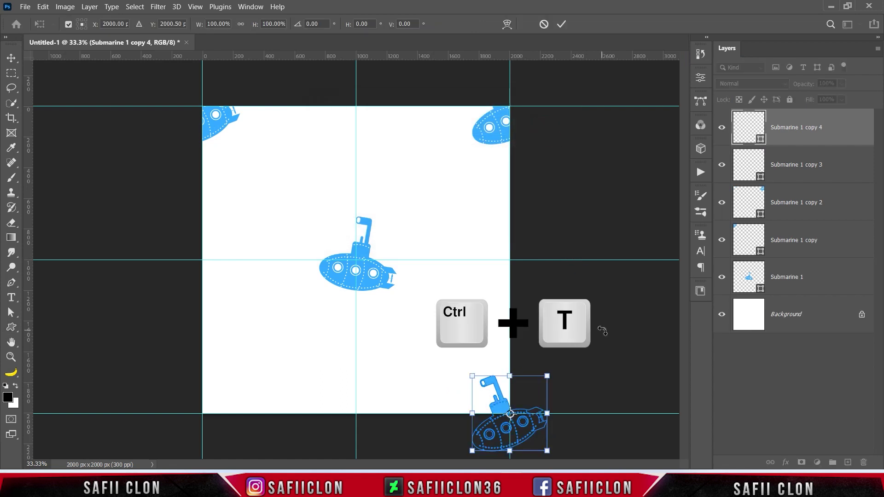
{"action": "left_click_drag", "start_coordinate": [525, 440], "coordinate": [234, 440]}
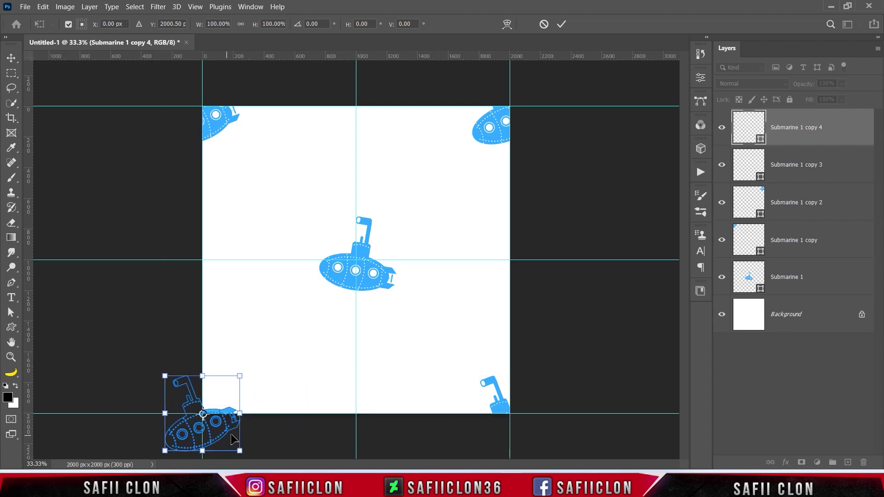
{"action": "left_click", "coordinate": [561, 24]}
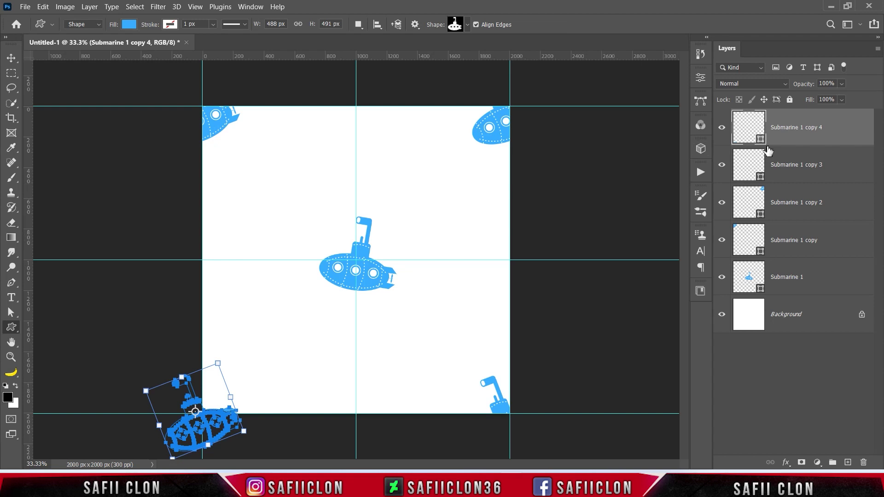
Step: Group all five submarine layers into a group named 1 and check its contents by toggling the group's visibility
{"action": "key", "text": "shift"}
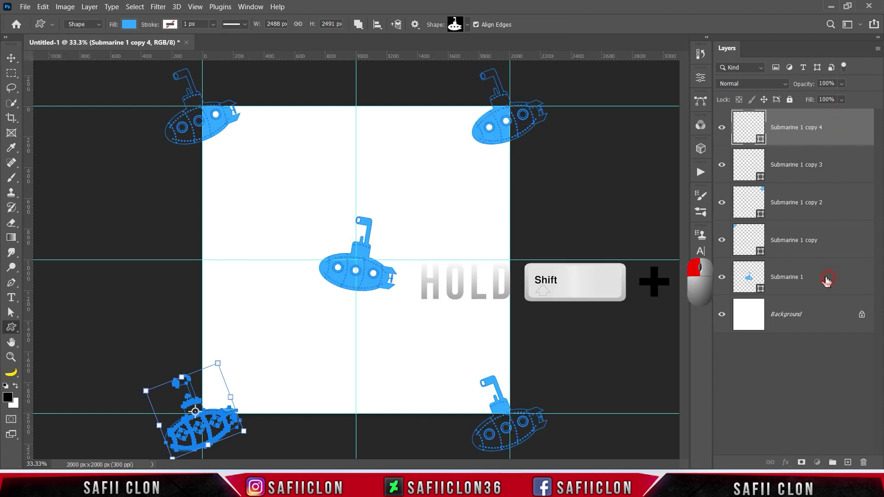
{"action": "left_click", "coordinate": [820, 277], "text": "shift"}
{"action": "right_click", "coordinate": [820, 276]}
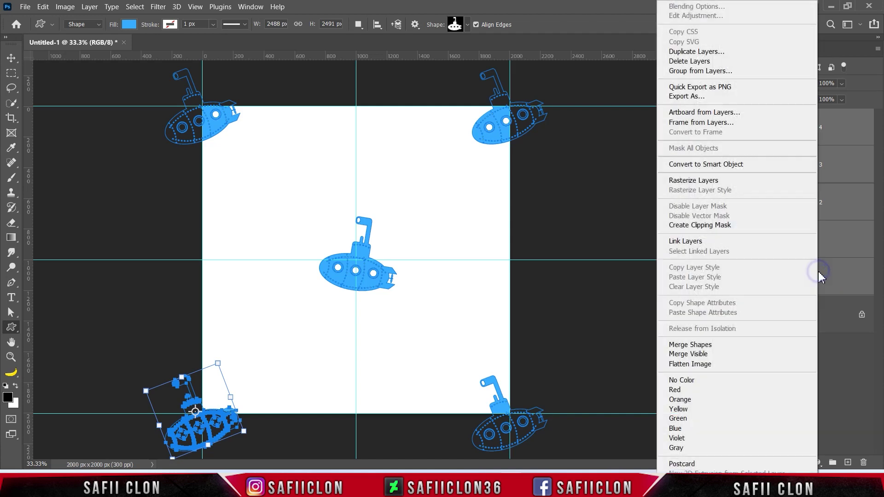
{"action": "left_click", "coordinate": [691, 71]}
{"action": "type", "text": "1"}
{"action": "left_click", "coordinate": [533, 146]}
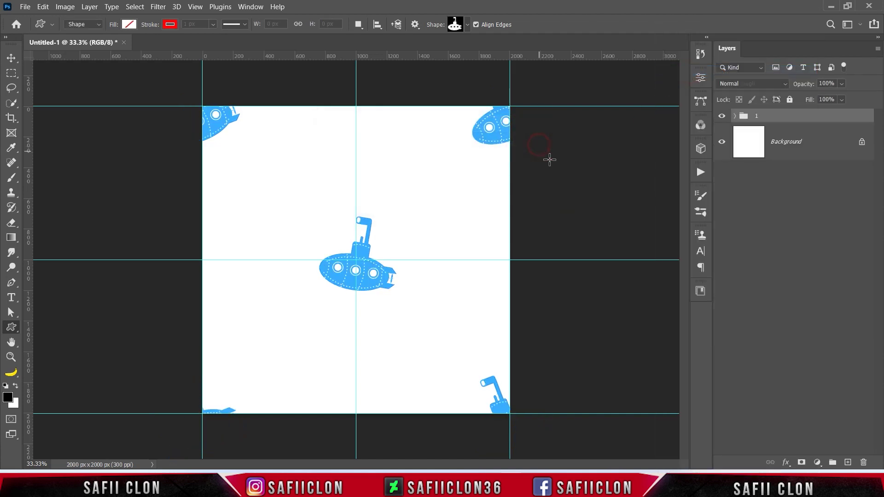
{"action": "left_click", "coordinate": [722, 117]}
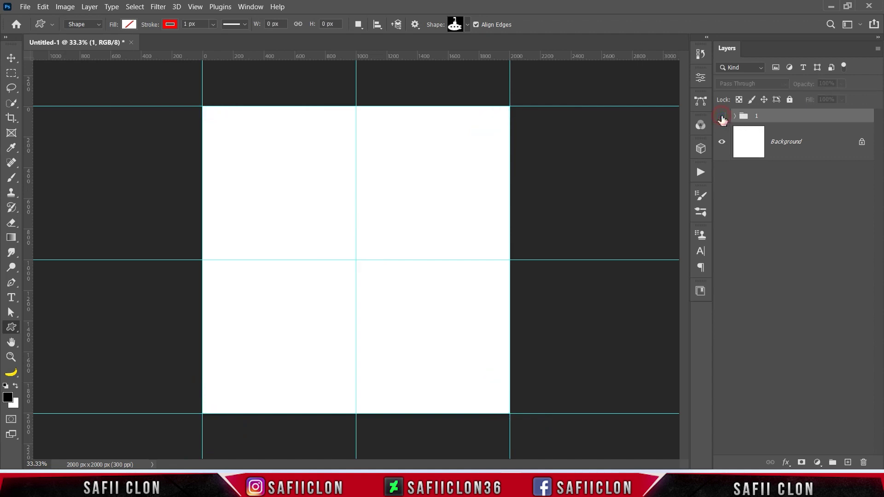
{"action": "left_click", "coordinate": [722, 117]}
{"action": "left_click", "coordinate": [722, 117]}
{"action": "left_click", "coordinate": [722, 118]}
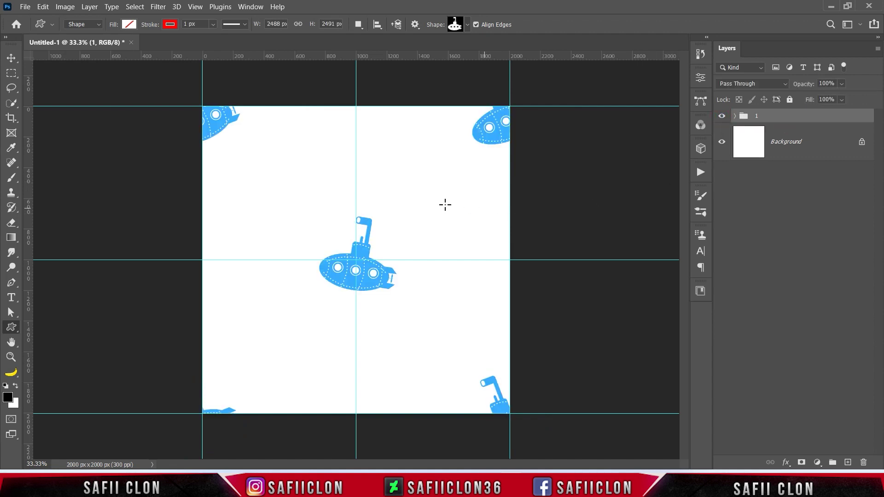
Step: Create a new guide layout on the canvas with 6 columns and 6 rows
{"action": "left_click", "coordinate": [195, 6]}
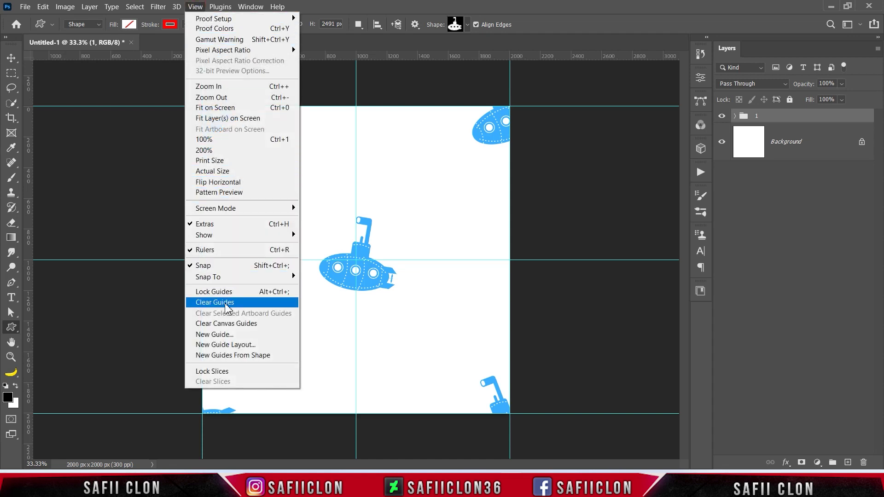
{"action": "left_click", "coordinate": [240, 350]}
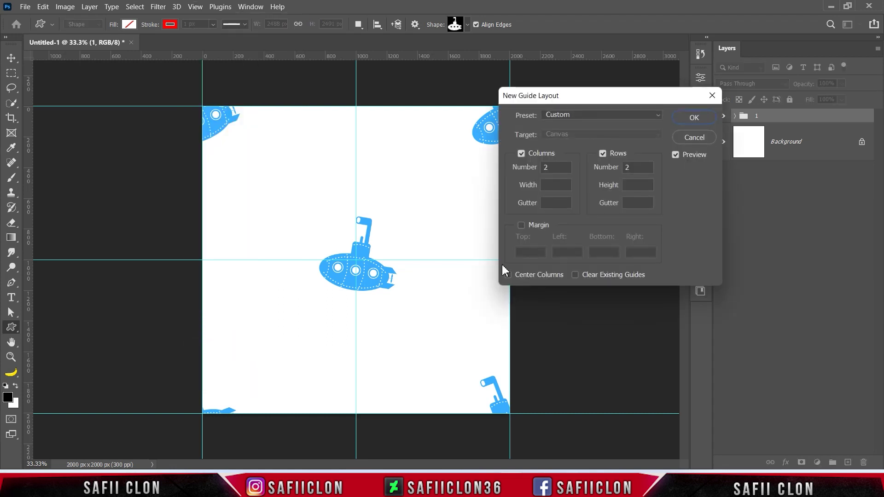
{"action": "left_click", "coordinate": [558, 167]}
{"action": "type", "text": "5"}
{"action": "left_click", "coordinate": [543, 167]}
{"action": "type", "text": "6"}
{"action": "left_click", "coordinate": [638, 168]}
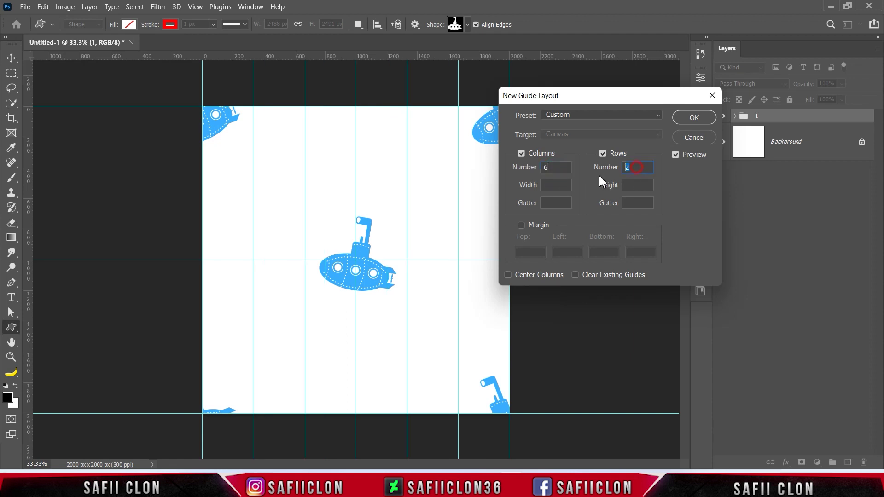
{"action": "type", "text": "6"}
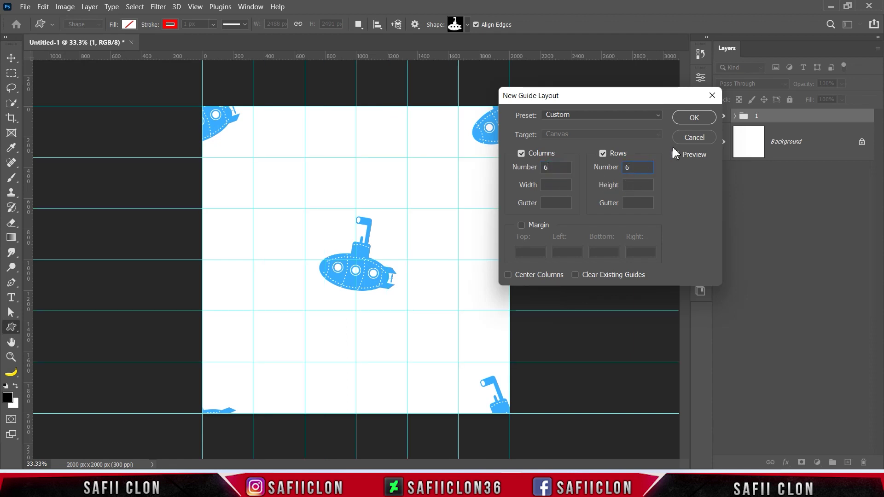
{"action": "left_click", "coordinate": [695, 118]}
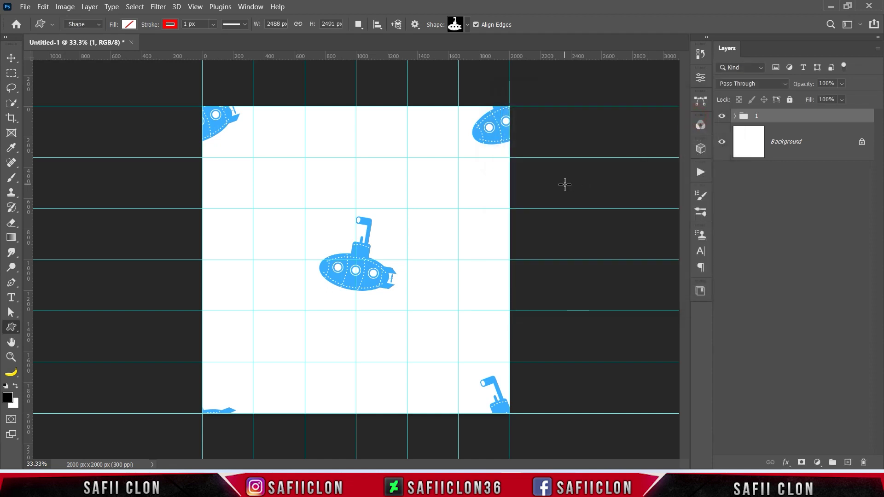
Step: Activate the Pen tool in Shape mode with no fill and a red stroke
{"action": "left_click", "coordinate": [11, 283]}
{"action": "left_click", "coordinate": [52, 283]}
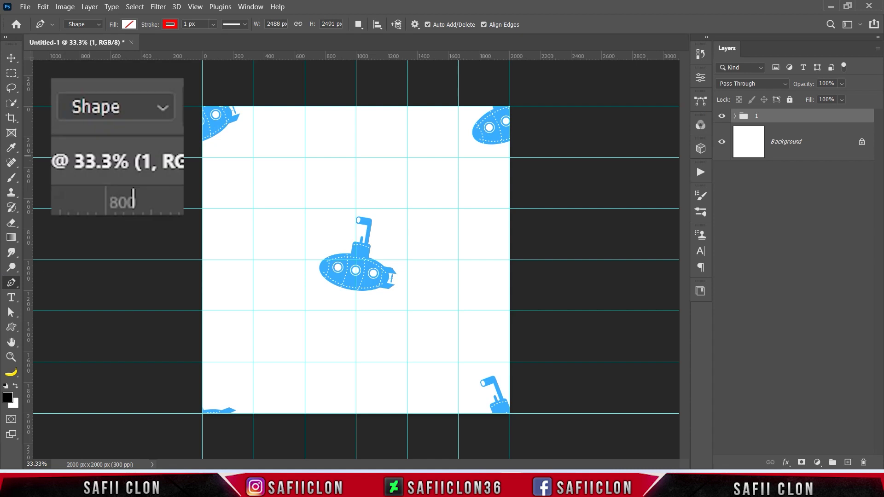
{"action": "left_click", "coordinate": [96, 23]}
{"action": "left_click", "coordinate": [83, 30]}
{"action": "left_click", "coordinate": [129, 25]}
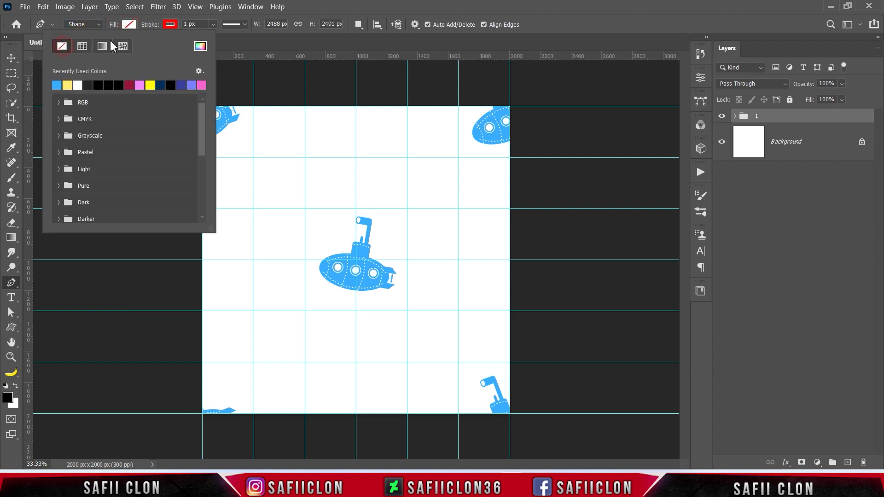
{"action": "left_click", "coordinate": [130, 25]}
{"action": "left_click", "coordinate": [170, 25]}
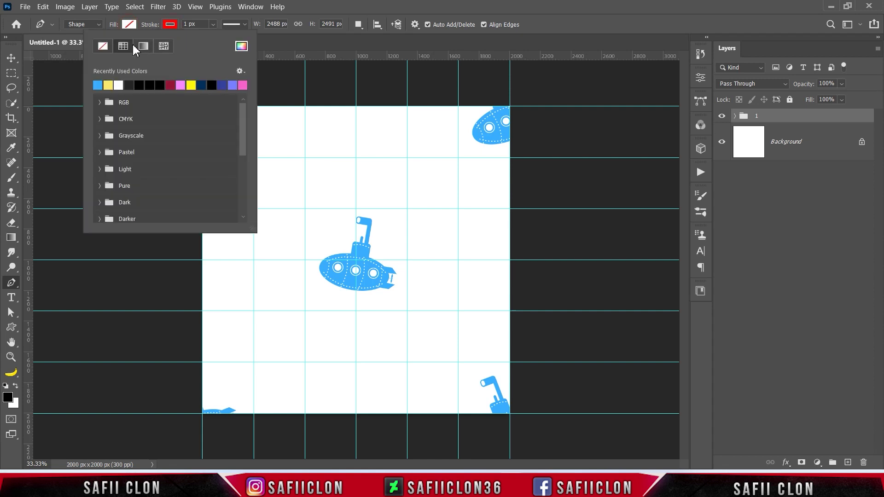
{"action": "left_click", "coordinate": [170, 25]}
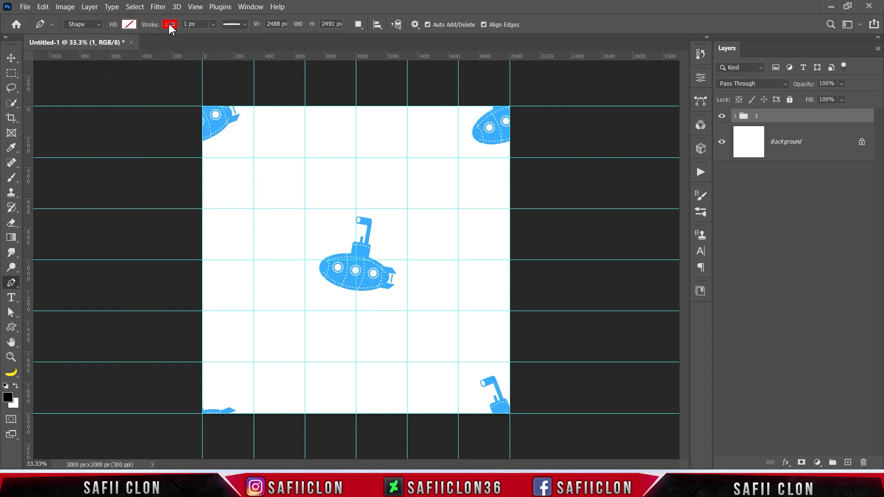
Step: Set the Pen tool's shape stroke width to 10.14 px
{"action": "left_click", "coordinate": [214, 25]}
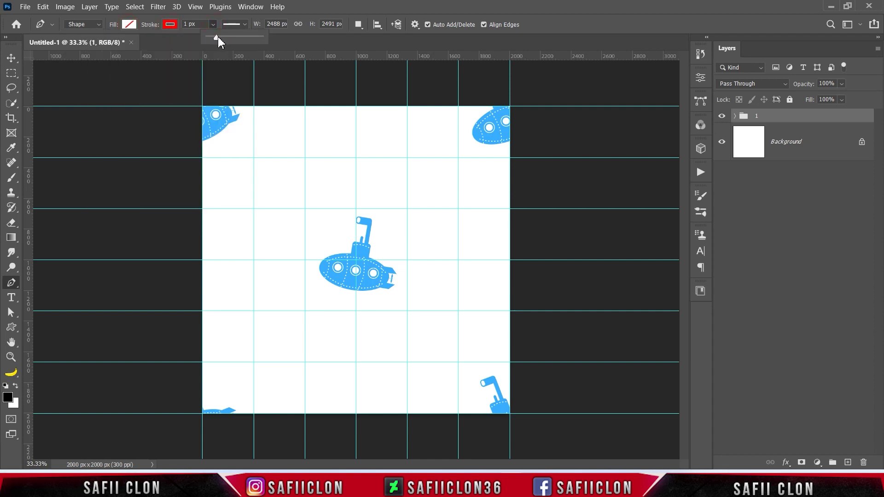
{"action": "left_click_drag", "start_coordinate": [218, 41], "coordinate": [219, 42]}
{"action": "left_click", "coordinate": [215, 26]}
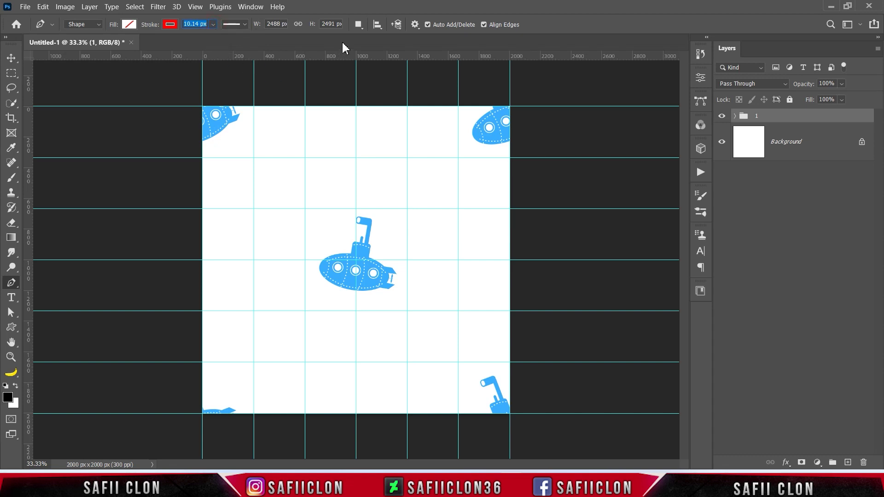
{"action": "left_click", "coordinate": [358, 25]}
{"action": "left_click", "coordinate": [386, 39]}
Step: Draw a zigzag pen path along all seven horizontal guides, making its turns outside the canvas edges
{"action": "left_click", "coordinate": [178, 107]}
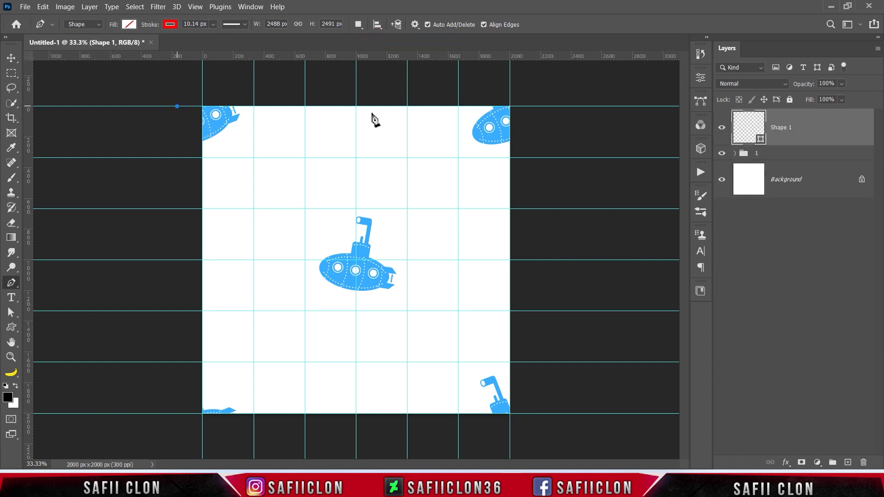
{"action": "left_click", "coordinate": [518, 107]}
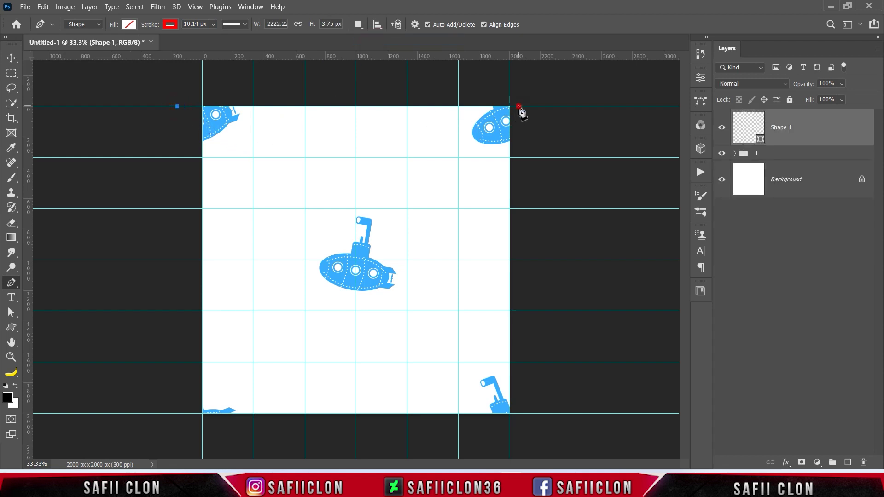
{"action": "left_click", "coordinate": [519, 158]}
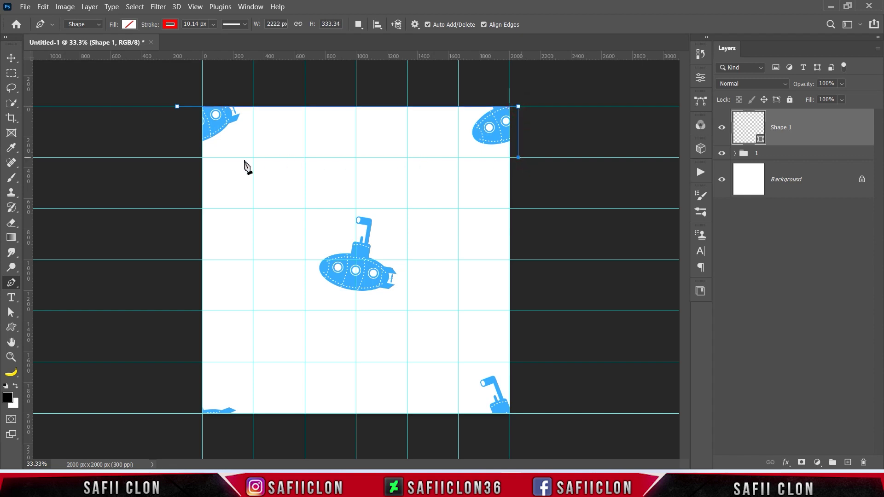
{"action": "left_click", "coordinate": [175, 158]}
{"action": "left_click", "coordinate": [175, 208]}
{"action": "left_click", "coordinate": [526, 209]}
{"action": "left_click", "coordinate": [526, 259]}
{"action": "left_click", "coordinate": [174, 260]}
{"action": "left_click", "coordinate": [174, 310]}
{"action": "left_click", "coordinate": [535, 310]}
{"action": "left_click", "coordinate": [535, 362]}
{"action": "left_click", "coordinate": [165, 362]}
{"action": "left_click", "coordinate": [165, 413]}
{"action": "left_click", "coordinate": [543, 413]}
Step: Continue the zigzag path along all seven vertical guides and close it at its starting point beyond the canvas's upper-left corner
{"action": "left_click", "coordinate": [541, 443]}
{"action": "left_click", "coordinate": [510, 443]}
{"action": "left_click", "coordinate": [509, 82]}
{"action": "left_click", "coordinate": [458, 82]}
{"action": "left_click", "coordinate": [458, 444]}
{"action": "left_click", "coordinate": [407, 443]}
{"action": "left_click", "coordinate": [407, 81]}
{"action": "left_click", "coordinate": [356, 81]}
{"action": "left_click", "coordinate": [356, 440]}
{"action": "left_click", "coordinate": [304, 439]}
{"action": "left_click", "coordinate": [305, 80]}
{"action": "left_click", "coordinate": [253, 80]}
{"action": "left_click", "coordinate": [253, 439]}
{"action": "left_click", "coordinate": [203, 439]}
{"action": "left_click", "coordinate": [202, 79]}
{"action": "left_click", "coordinate": [177, 107]}
{"action": "left_click", "coordinate": [356, 193]}
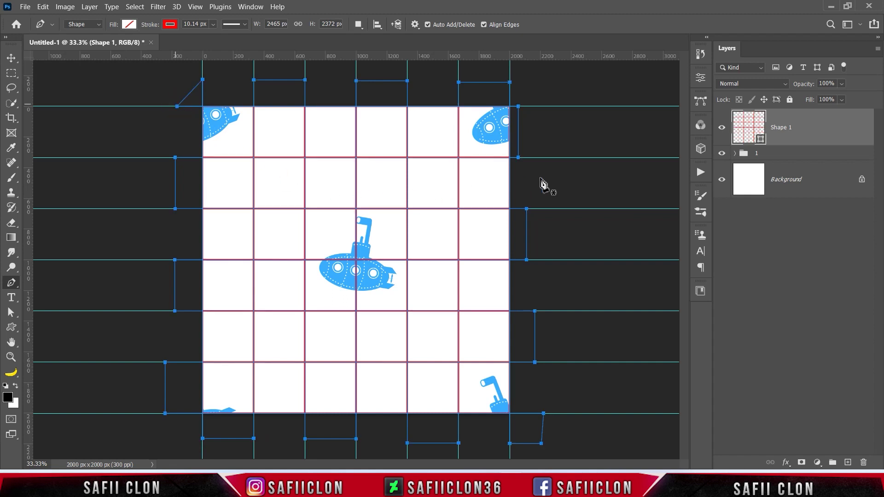
Step: Clear all guides and inspect the red grid up close with its path outline hidden
{"action": "left_click", "coordinate": [196, 7]}
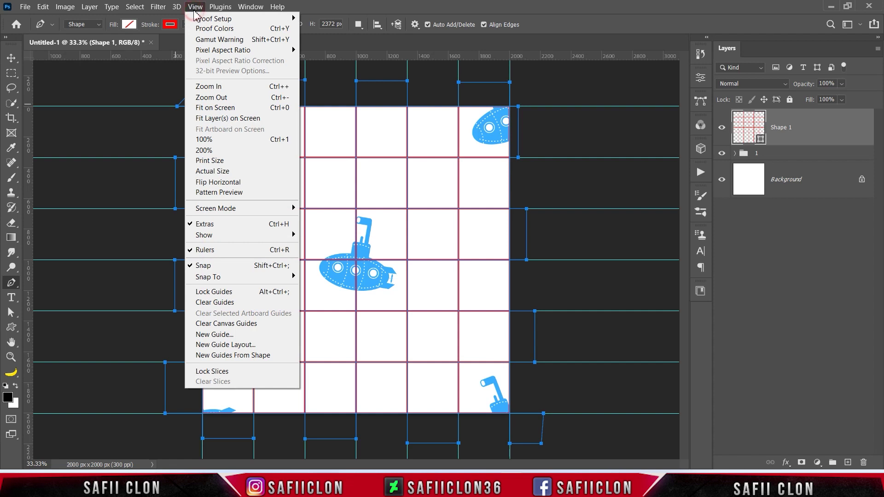
{"action": "left_click", "coordinate": [222, 305]}
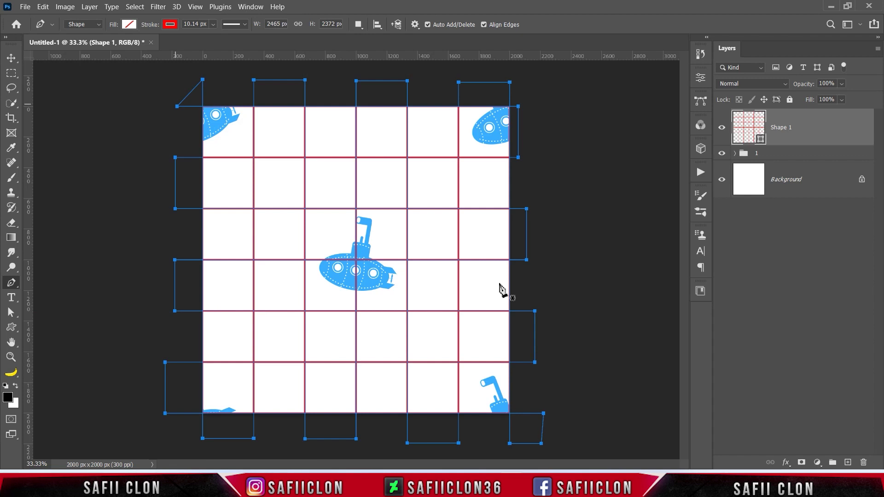
{"action": "key", "text": "Return"}
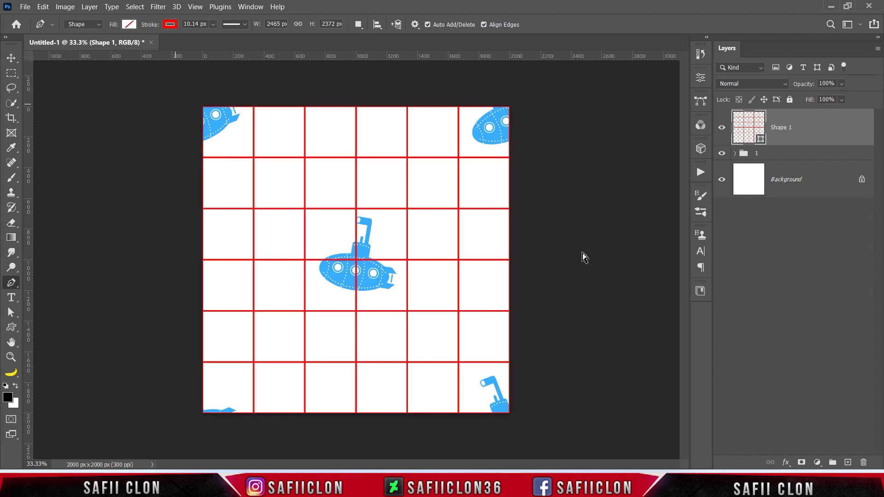
{"action": "key", "text": "ctrl+plus"}
{"action": "key", "text": "ctrl+plus"}
{"action": "key", "text": "ctrl+plus"}
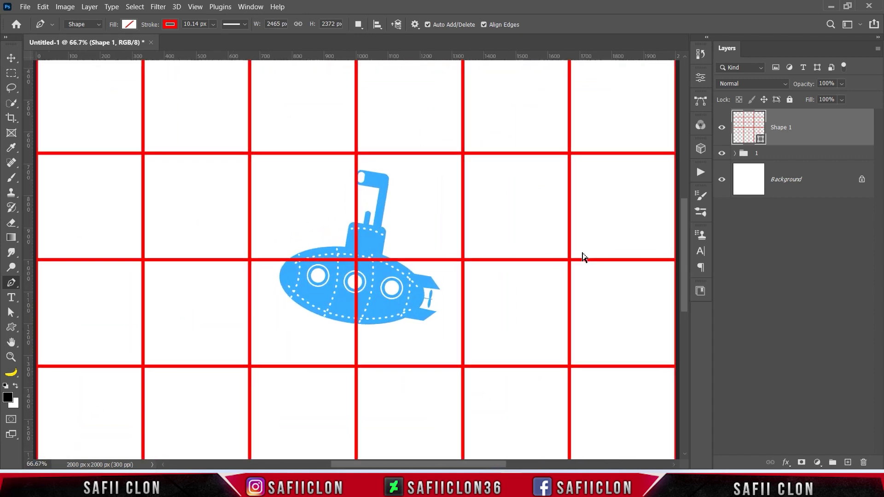
{"action": "key", "text": "ctrl+minus"}
{"action": "key", "text": "ctrl+minus"}
{"action": "key", "text": "ctrl+minus"}
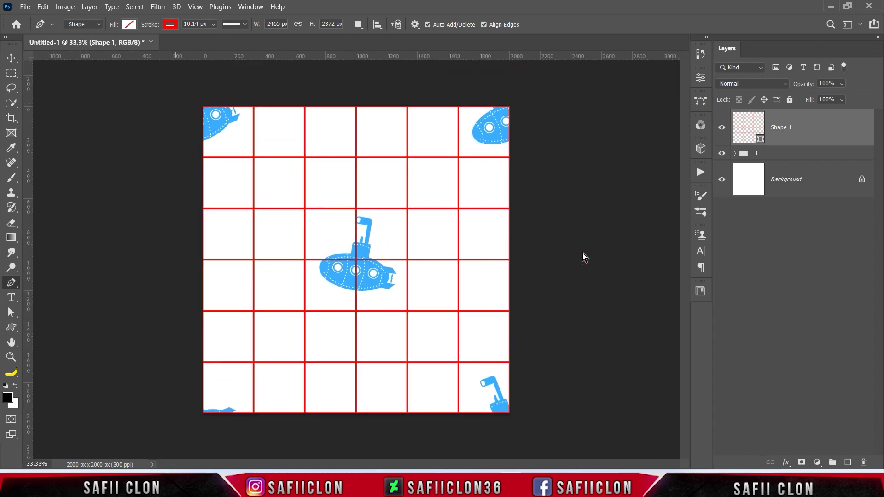
{"action": "key", "text": "ctrl+h"}
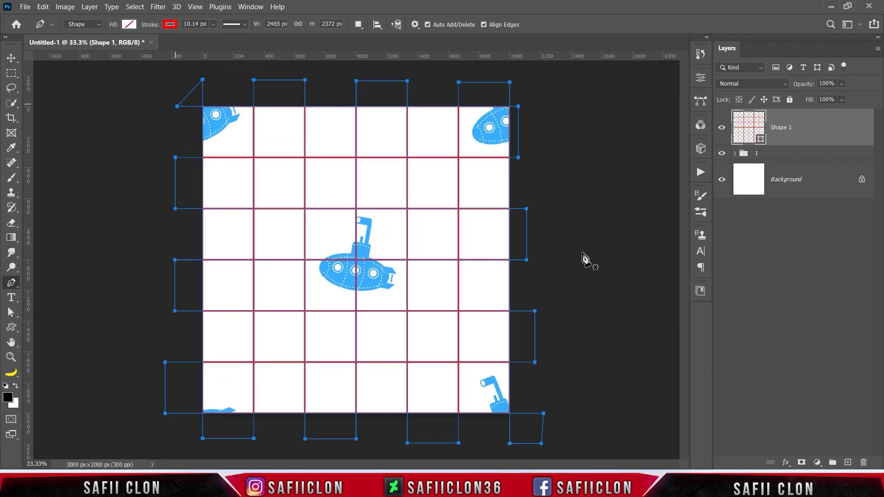
Step: Add a mid-height anchor point to each of the first four inner vertical grid lines and shift it sideways to bend them slightly
{"action": "left_click", "coordinate": [407, 245], "text": "ctrl"}
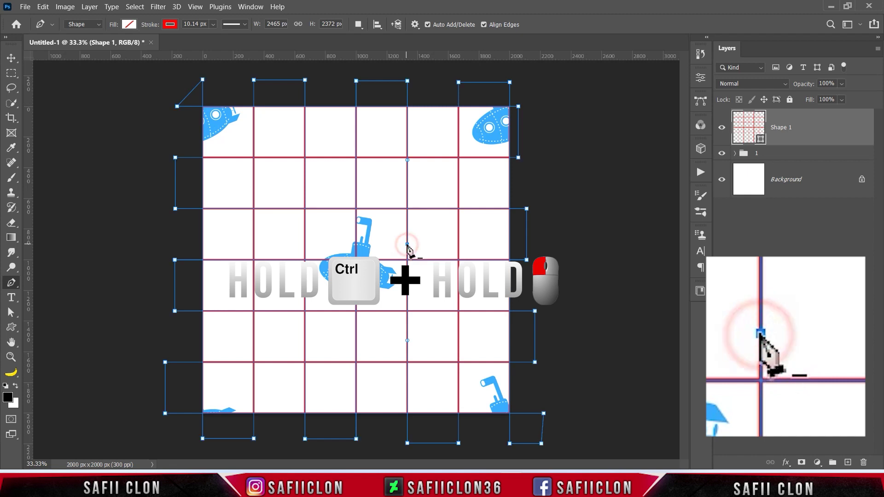
{"action": "left_click_drag", "start_coordinate": [407, 246], "coordinate": [410, 246]}
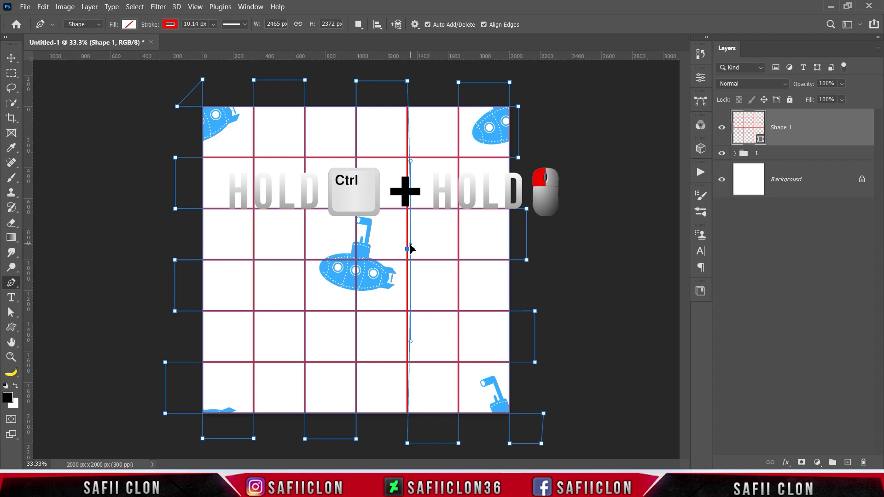
{"action": "left_click", "coordinate": [357, 244], "text": "ctrl"}
{"action": "left_click_drag", "start_coordinate": [358, 246], "coordinate": [361, 247]}
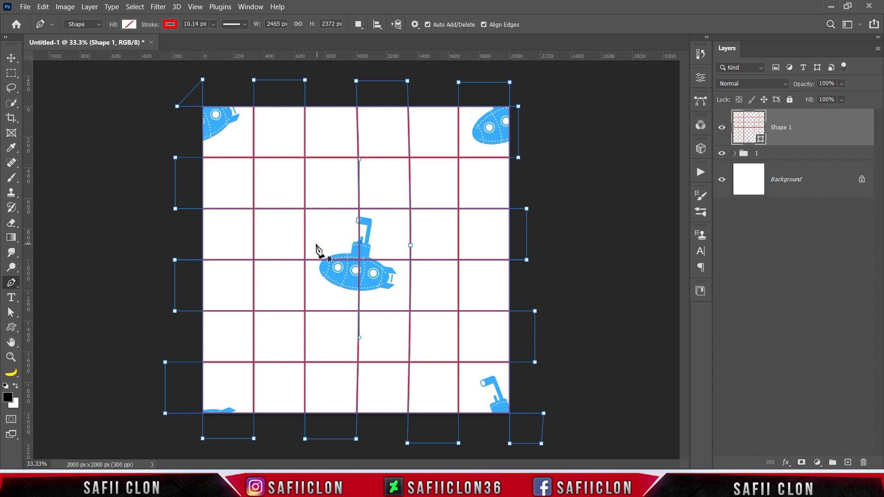
{"action": "left_click", "coordinate": [306, 243], "text": "ctrl"}
{"action": "left_click_drag", "start_coordinate": [308, 248], "coordinate": [257, 244]}
{"action": "left_click", "coordinate": [254, 240], "text": "ctrl"}
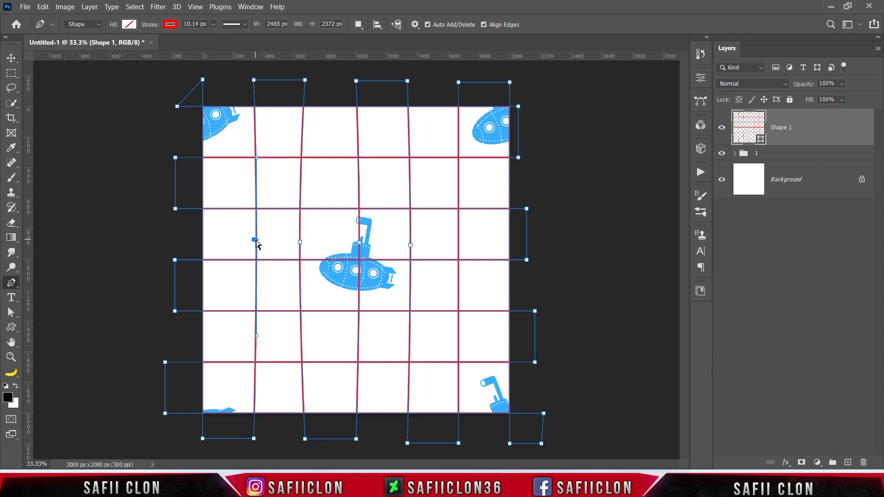
Step: Add a central anchor point to each of the five inner horizontal grid lines and move it vertically to bend them slightly
{"action": "left_click", "coordinate": [366, 260]}
{"action": "left_click_drag", "start_coordinate": [366, 262], "coordinate": [366, 259]}
{"action": "left_click", "coordinate": [369, 312]}
{"action": "left_click_drag", "start_coordinate": [369, 312], "coordinate": [369, 306]}
{"action": "left_click", "coordinate": [372, 363]}
{"action": "left_click_drag", "start_coordinate": [371, 363], "coordinate": [371, 359]}
{"action": "left_click", "coordinate": [365, 209]}
{"action": "left_click_drag", "start_coordinate": [366, 209], "coordinate": [364, 211]}
{"action": "left_click", "coordinate": [372, 157]}
{"action": "left_click_drag", "start_coordinate": [371, 163], "coordinate": [371, 166]}
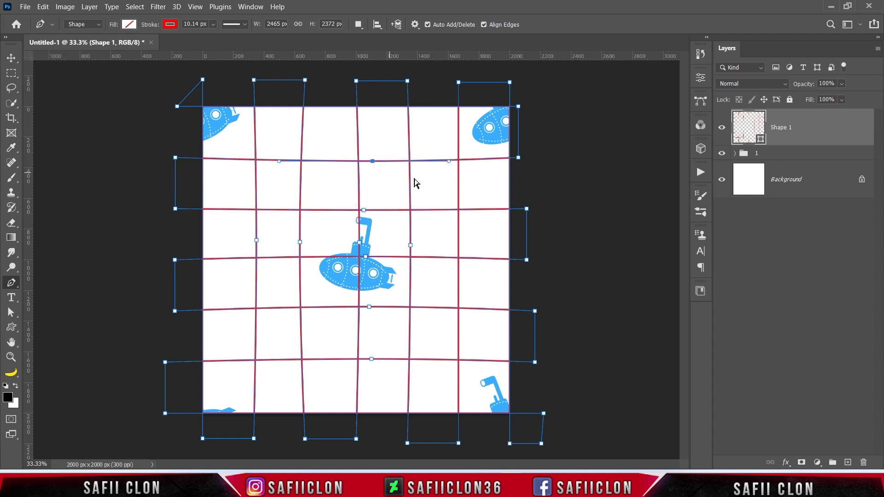
Step: Compare the design with and without the Shape 1 grid, and move that layer below group 1
{"action": "left_click", "coordinate": [722, 130]}
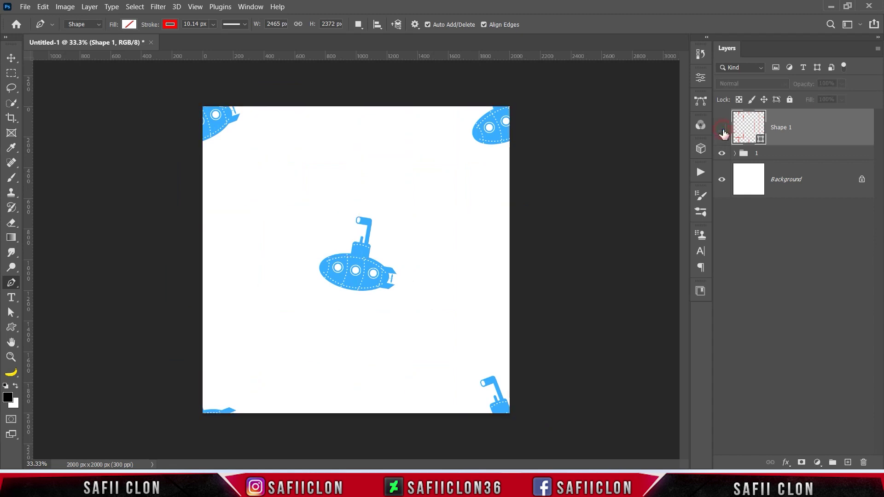
{"action": "left_click", "coordinate": [723, 130]}
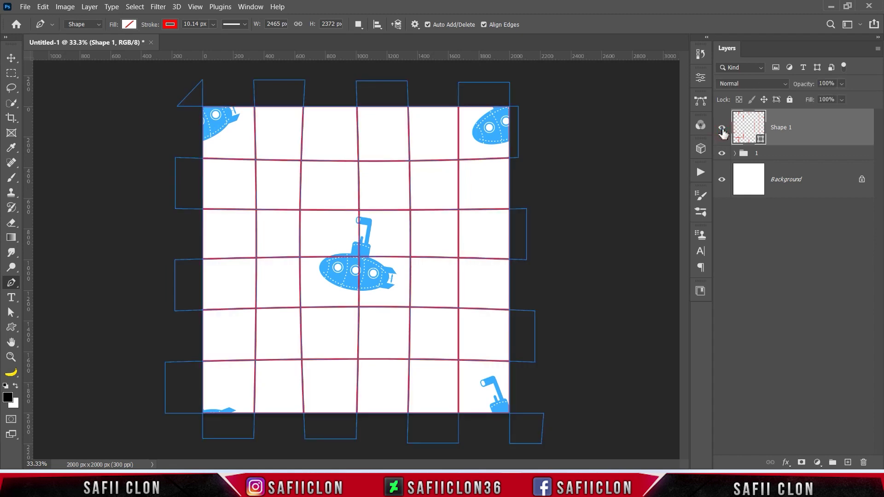
{"action": "left_click_drag", "start_coordinate": [819, 128], "coordinate": [811, 160]}
Step: Add a light yellow solid colour fill layer and place it directly beneath the Shape 1 grid, above the Background
{"action": "left_click", "coordinate": [816, 142]}
{"action": "left_click", "coordinate": [816, 462]}
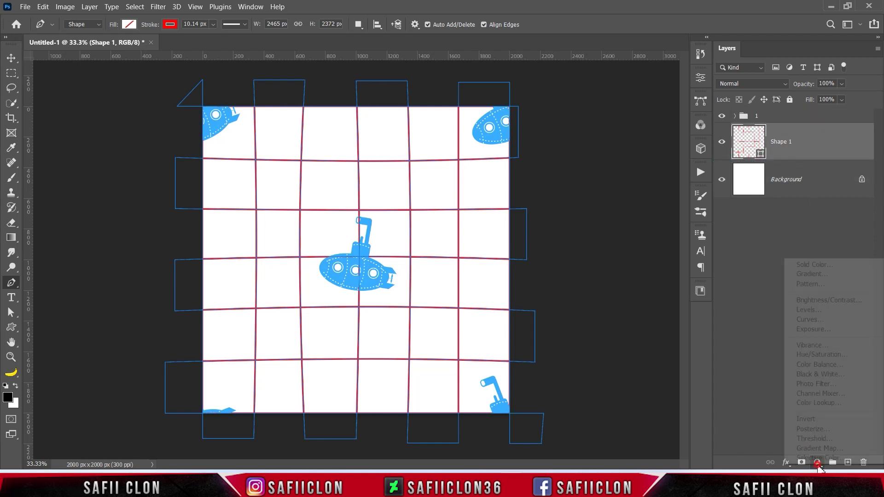
{"action": "left_click", "coordinate": [812, 265]}
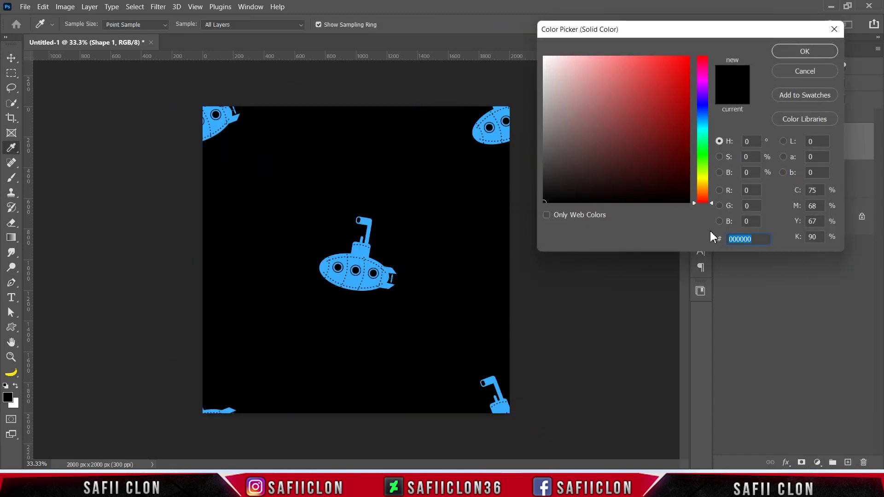
{"action": "left_click_drag", "start_coordinate": [704, 173], "coordinate": [706, 181]}
{"action": "mouse_move", "coordinate": [655, 76]}
{"action": "left_mouse_down"}
{"action": "mouse_move", "coordinate": [647, 53]}
{"action": "mouse_move", "coordinate": [621, 47]}
{"action": "left_mouse_up"}
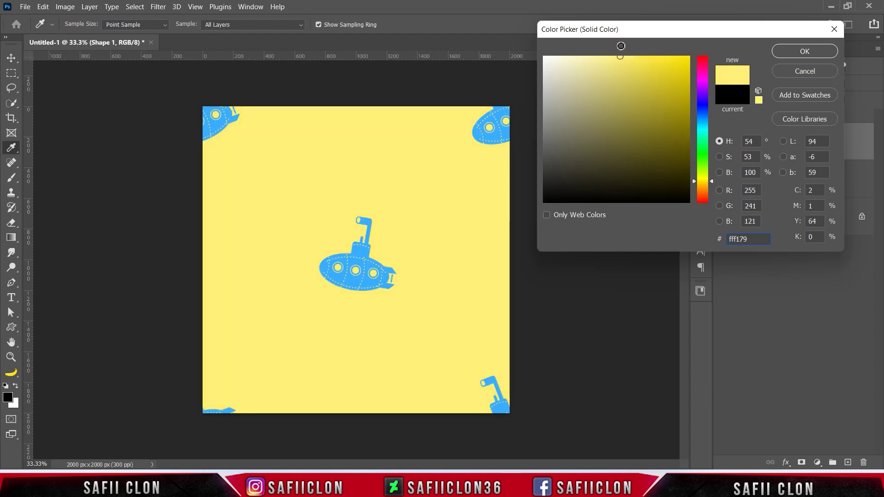
{"action": "left_click_drag", "start_coordinate": [620, 59], "coordinate": [626, 56]}
{"action": "left_click", "coordinate": [802, 51]}
{"action": "left_click_drag", "start_coordinate": [848, 146], "coordinate": [844, 198]}
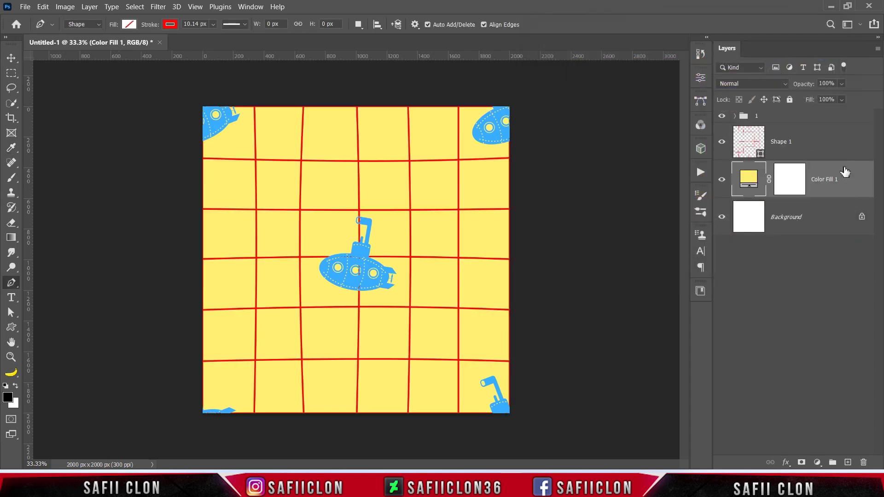
Step: Change the Shape 1 grid's stroke colour to white (ffffff) and hide its path outline
{"action": "left_click", "coordinate": [829, 143]}
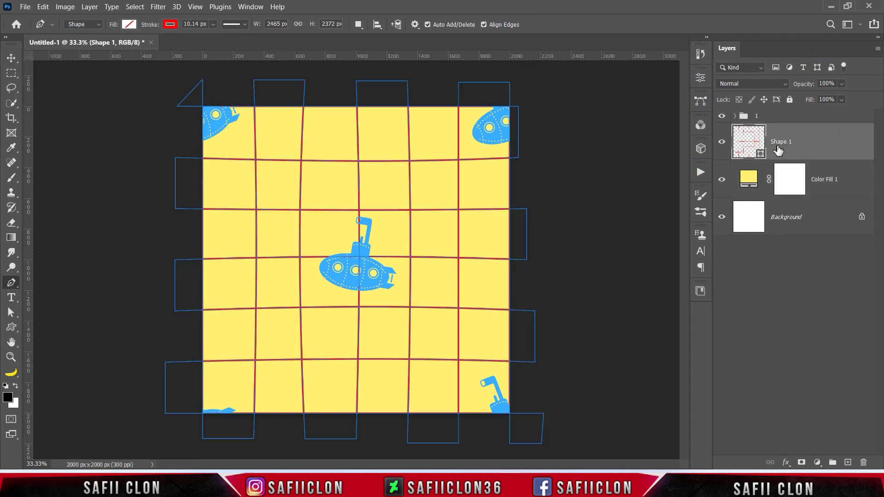
{"action": "left_click", "coordinate": [170, 24]}
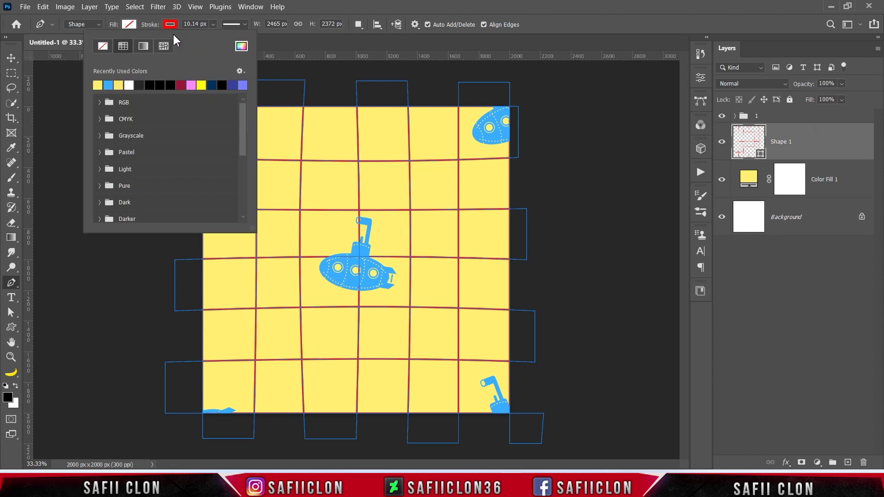
{"action": "left_click", "coordinate": [242, 47]}
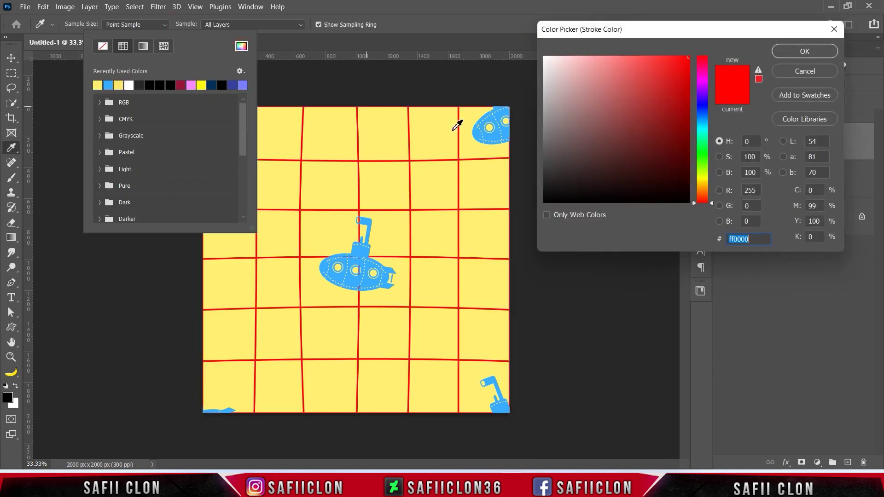
{"action": "left_click_drag", "start_coordinate": [611, 124], "coordinate": [535, 48]}
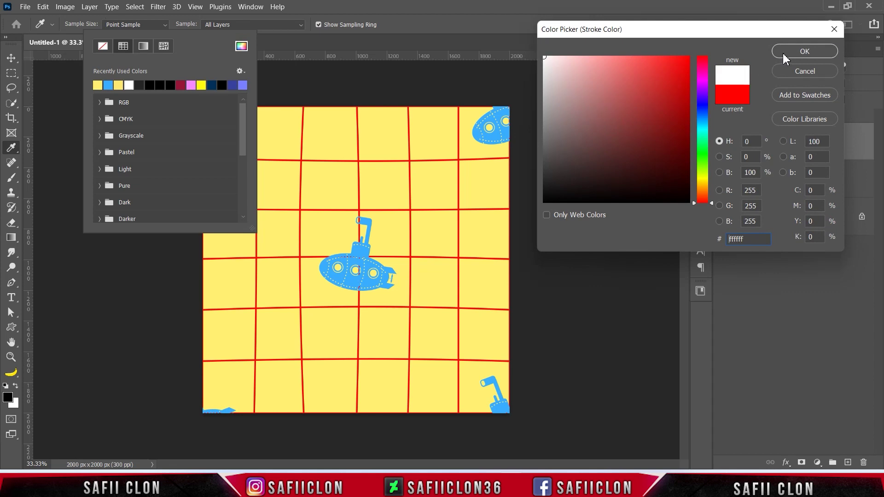
{"action": "left_click", "coordinate": [804, 51]}
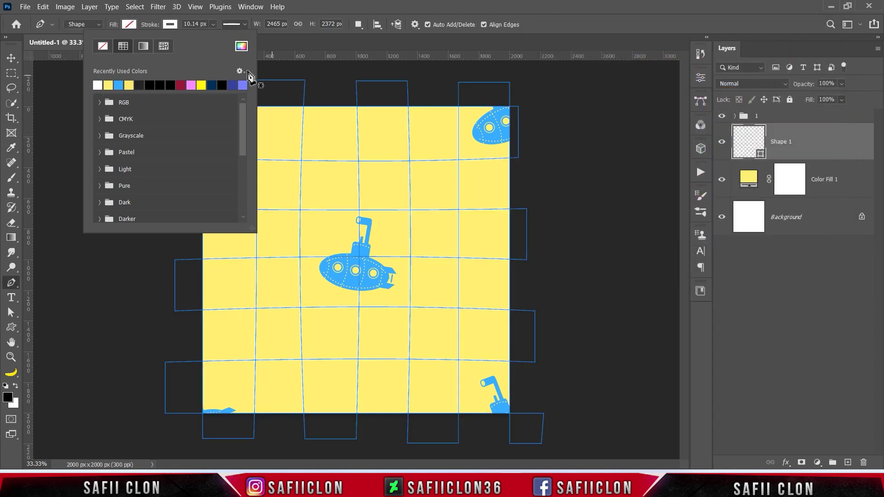
{"action": "left_click", "coordinate": [169, 25]}
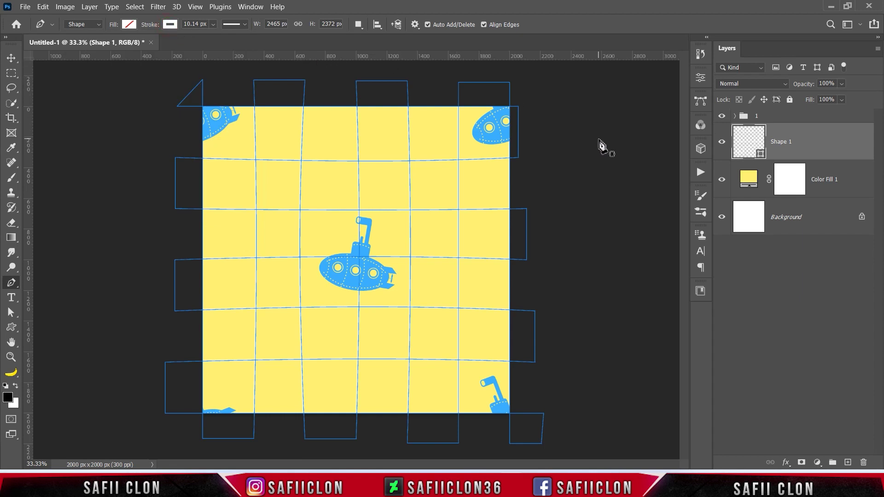
{"action": "key", "text": "Return"}
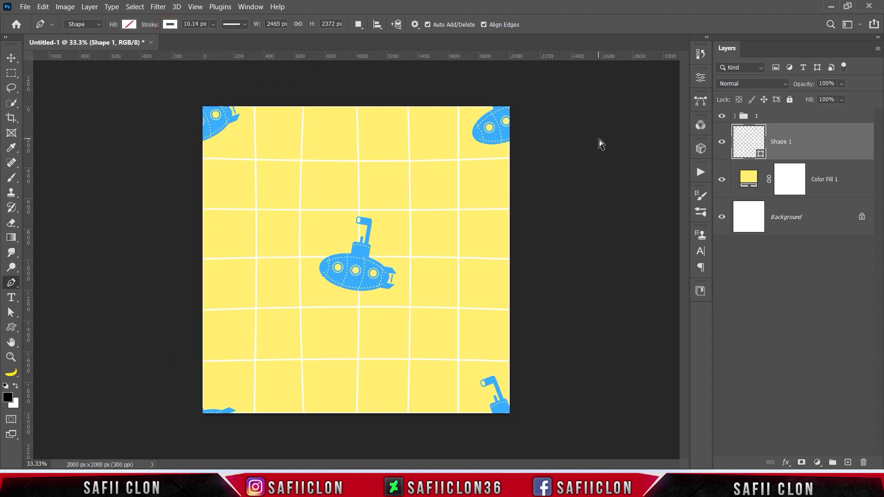
Step: Inspect the white grid and submarines on the yellow background both up close and as a whole tile
{"action": "key", "text": "ctrl+plus"}
{"action": "key", "text": "ctrl+plus"}
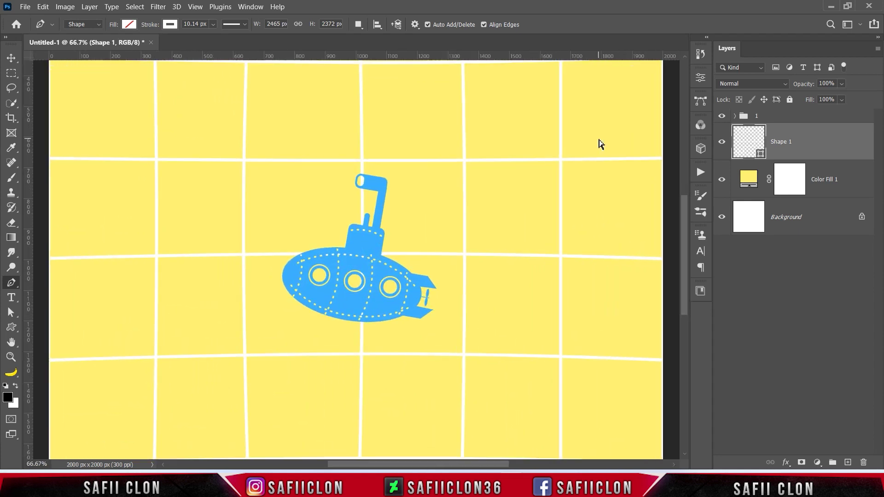
{"action": "key", "text": "ctrl+minus"}
{"action": "key", "text": "ctrl+minus"}
{"action": "key", "text": "ctrl+minus"}
{"action": "key", "text": "ctrl+minus"}
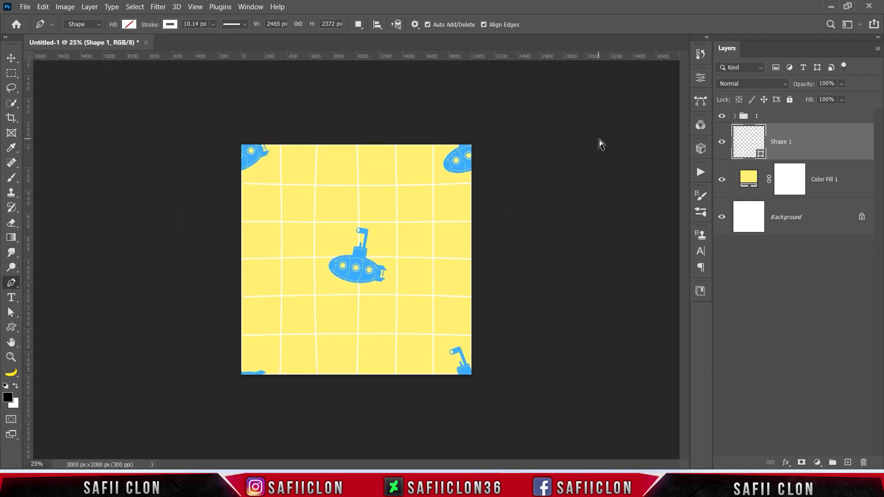
{"action": "key", "text": "ctrl+plus"}
{"action": "key", "text": "ctrl+plus"}
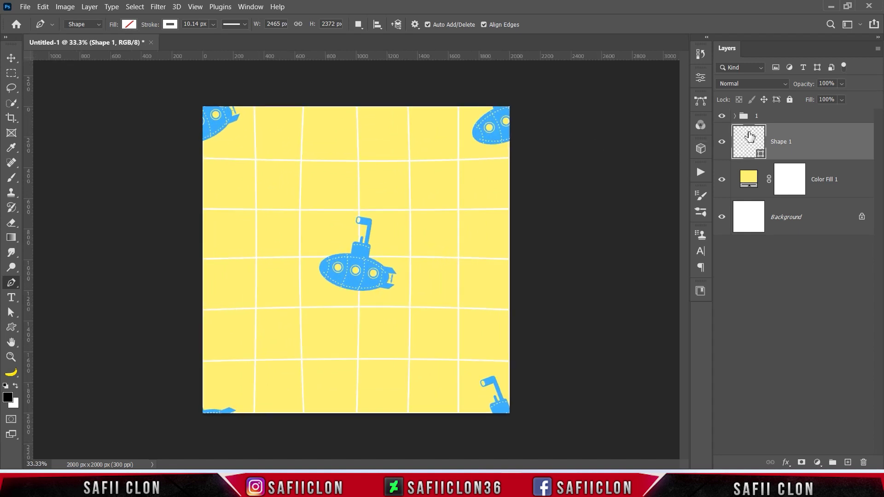
Step: Compare the design with and without group 1, the Shape 1 grid and the colour fill in turn
{"action": "left_click", "coordinate": [785, 118]}
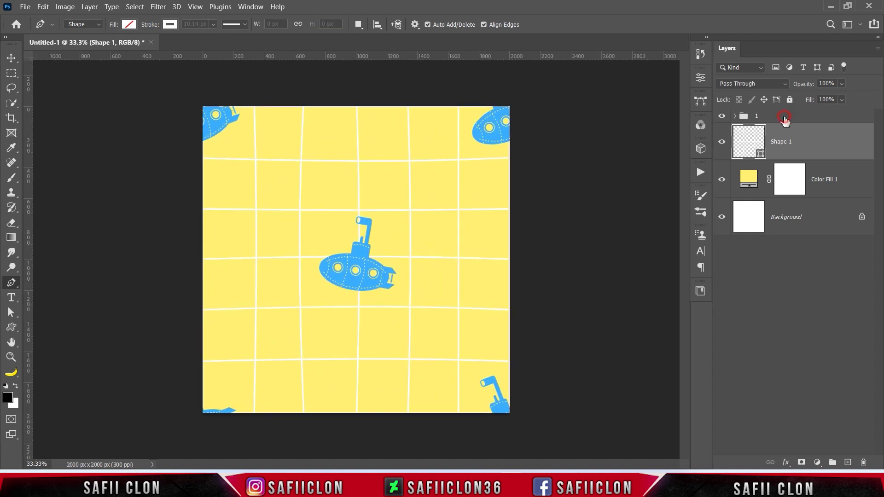
{"action": "left_click", "coordinate": [722, 117]}
{"action": "left_click", "coordinate": [722, 117]}
{"action": "left_click", "coordinate": [723, 144]}
{"action": "left_click", "coordinate": [723, 144]}
{"action": "left_click", "coordinate": [723, 178]}
{"action": "left_click", "coordinate": [723, 179]}
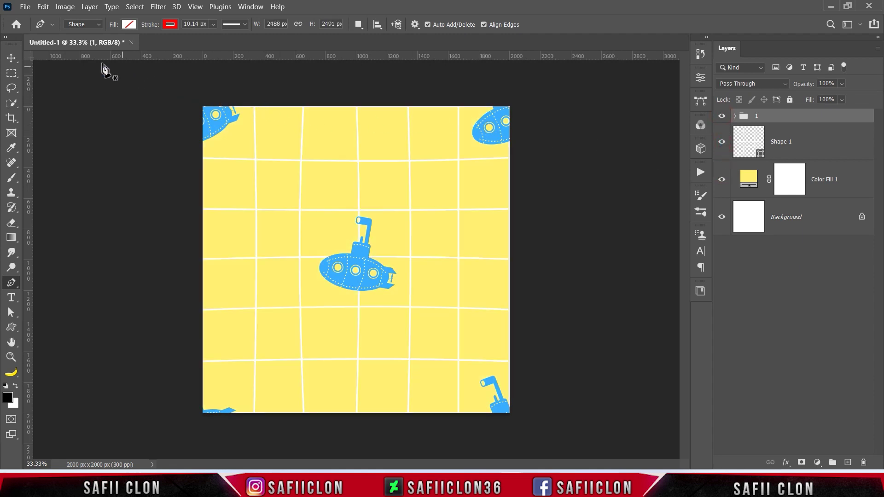
Step: Define the finished submarine tile as a pattern, keeping the suggested name
{"action": "left_click", "coordinate": [43, 7]}
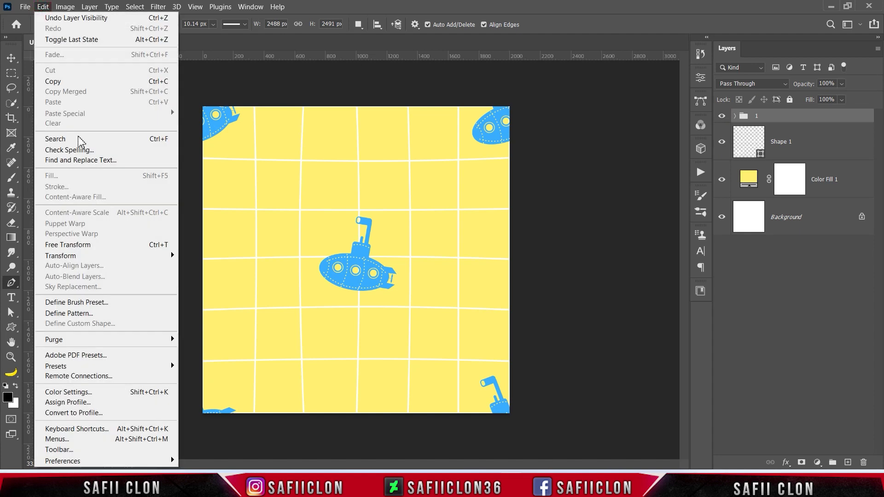
{"action": "left_click", "coordinate": [86, 314]}
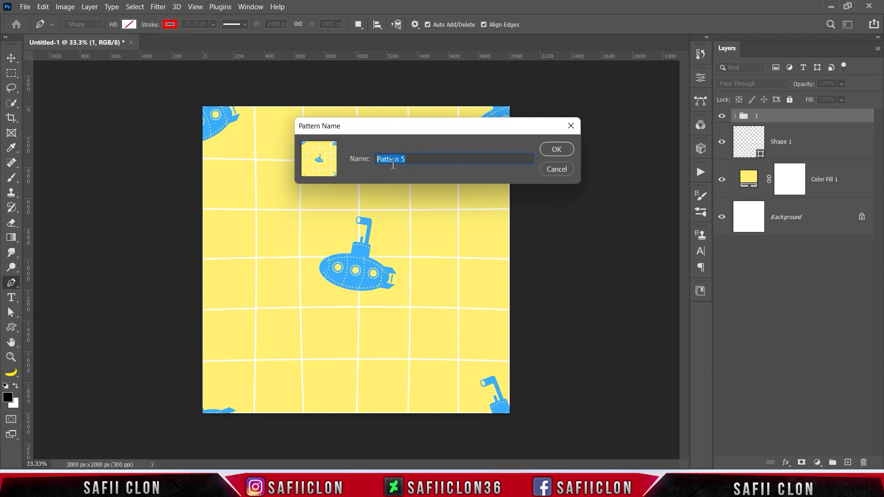
{"action": "left_click", "coordinate": [556, 151]}
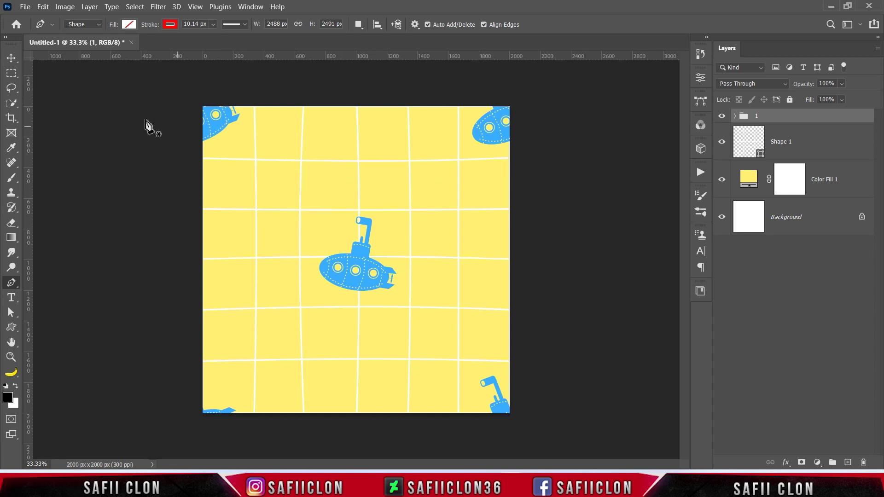
Step: Create a new 1920 × 1080 px RGB document at 300 pixels/inch with a white background
{"action": "left_click", "coordinate": [25, 8]}
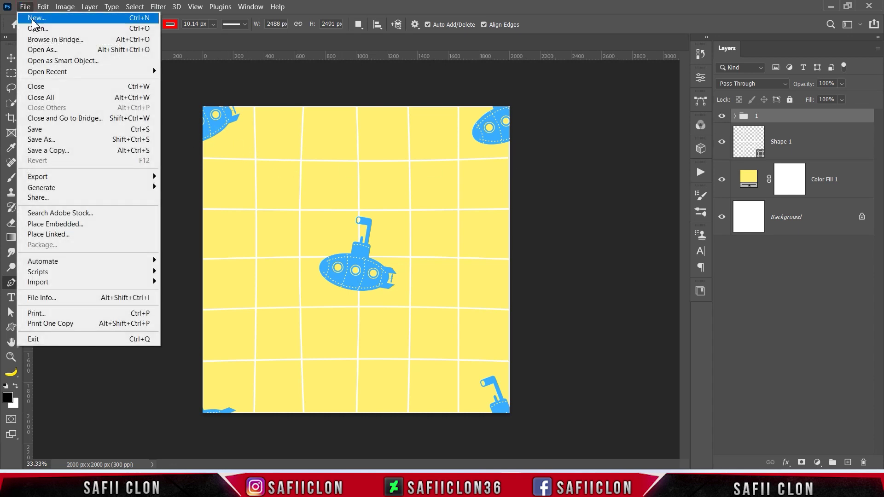
{"action": "left_click", "coordinate": [43, 21]}
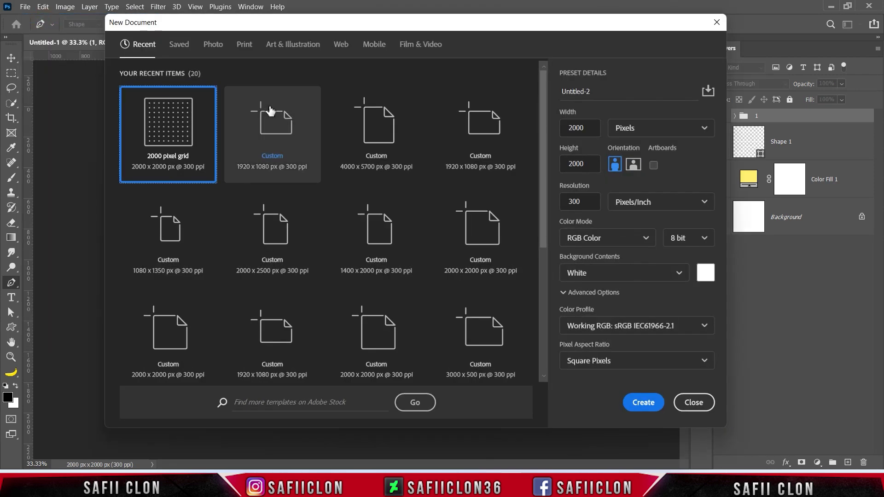
{"action": "left_click", "coordinate": [288, 128]}
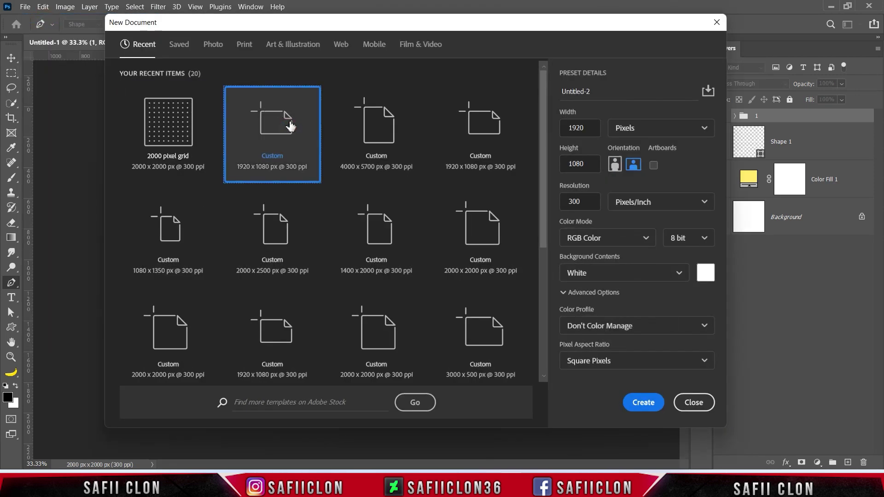
{"action": "left_click", "coordinate": [637, 133]}
{"action": "left_click", "coordinate": [637, 149]}
{"action": "double_click", "coordinate": [593, 129]}
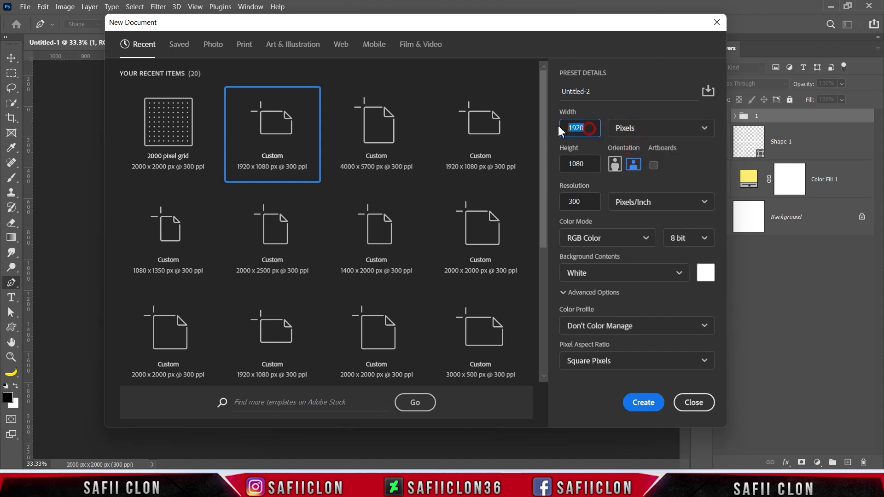
{"action": "double_click", "coordinate": [590, 164]}
{"action": "left_click", "coordinate": [637, 203]}
{"action": "left_click", "coordinate": [640, 223]}
{"action": "double_click", "coordinate": [589, 201]}
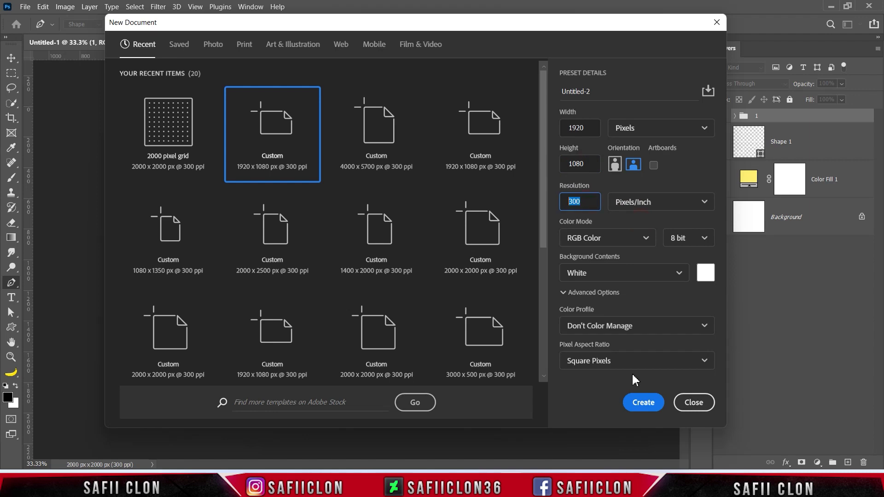
{"action": "left_click", "coordinate": [644, 403]}
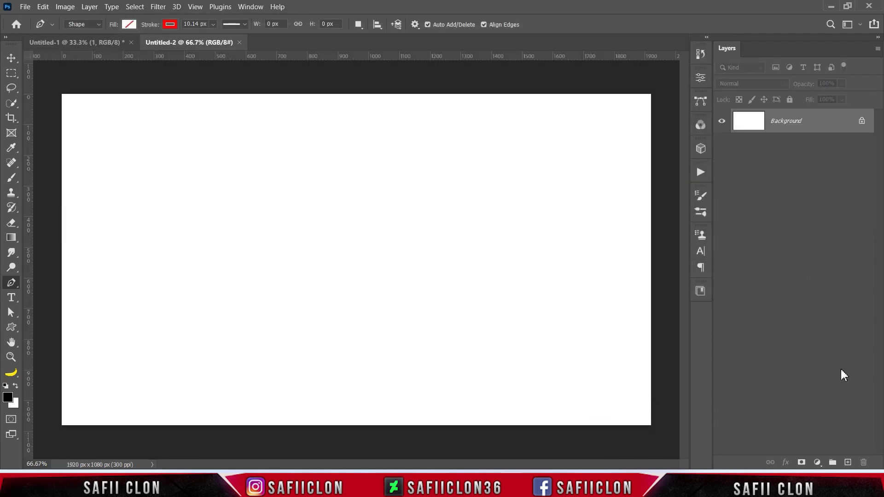
Step: Add a pattern fill layer to the blank document using the yellow submarine pattern
{"action": "left_click", "coordinate": [818, 463]}
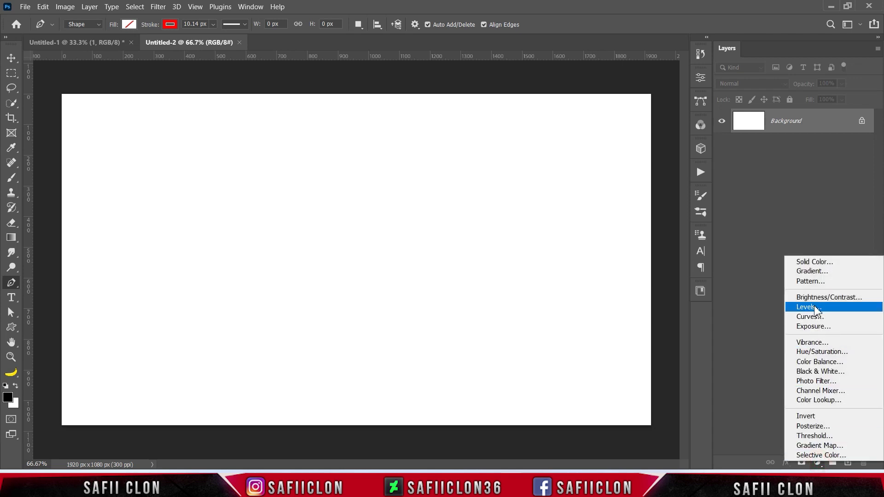
{"action": "left_click", "coordinate": [815, 283]}
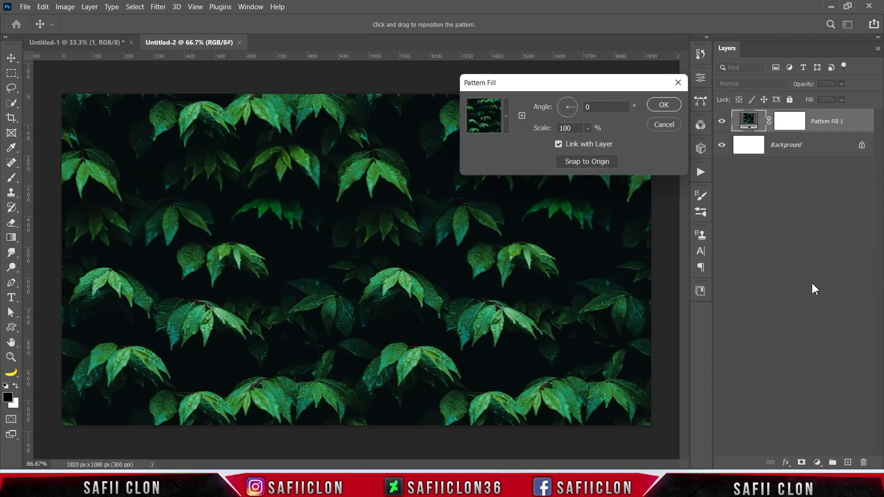
{"action": "left_click", "coordinate": [506, 115]}
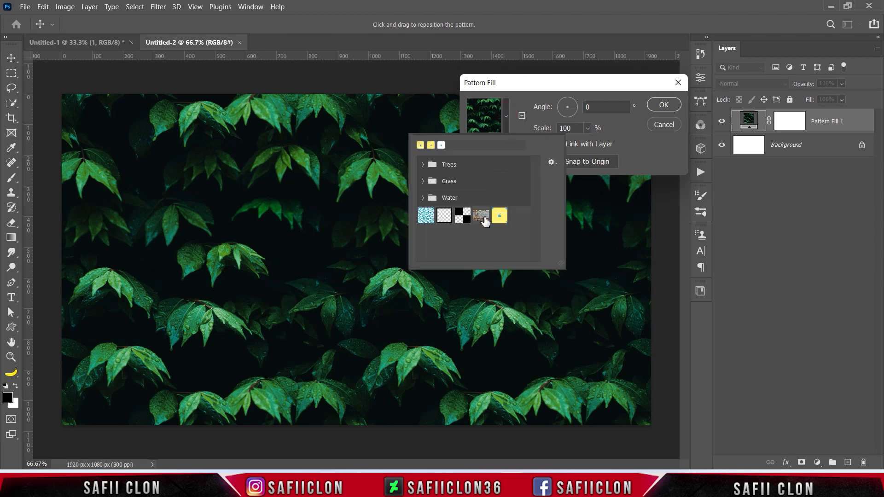
{"action": "left_click", "coordinate": [500, 216]}
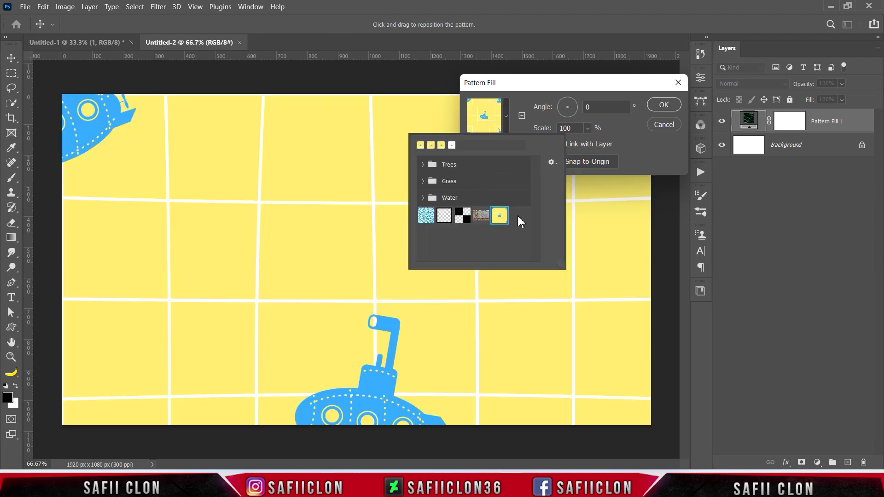
{"action": "left_click", "coordinate": [507, 116]}
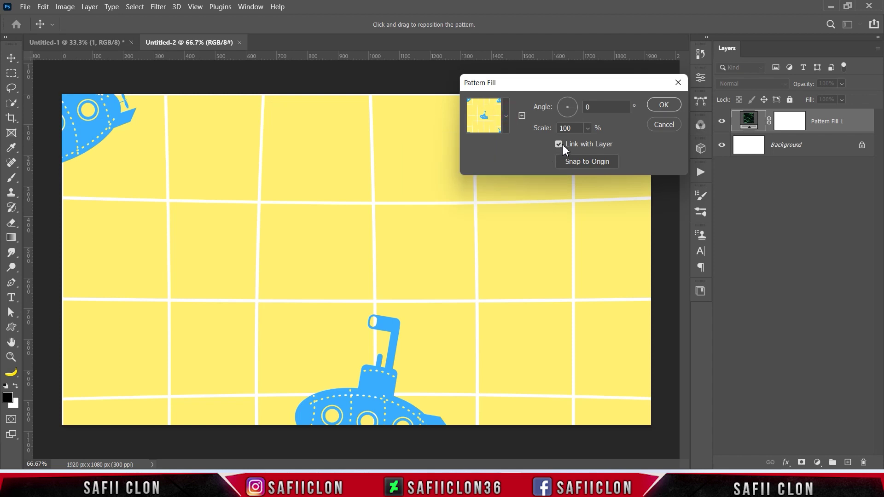
Step: Set the submarine pattern fill's scale to 34% and apply it
{"action": "left_click", "coordinate": [587, 128]}
{"action": "left_click_drag", "start_coordinate": [588, 143], "coordinate": [586, 143]}
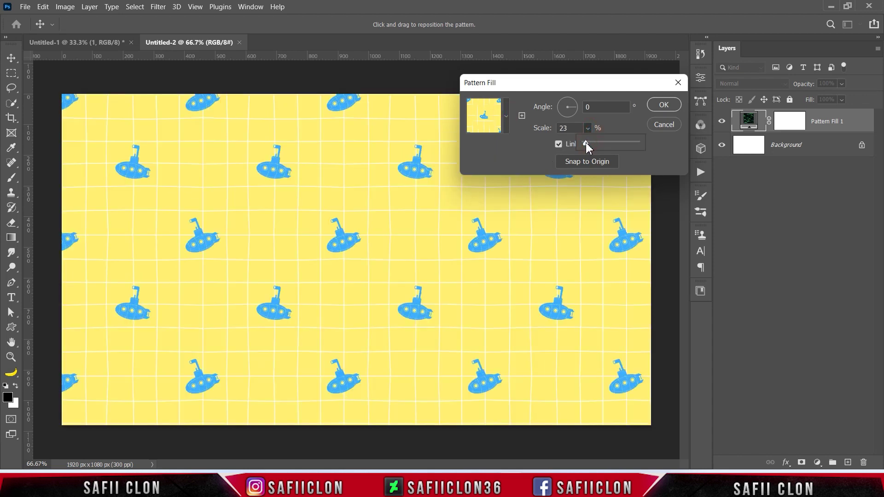
{"action": "left_click_drag", "start_coordinate": [586, 142], "coordinate": [586, 142]}
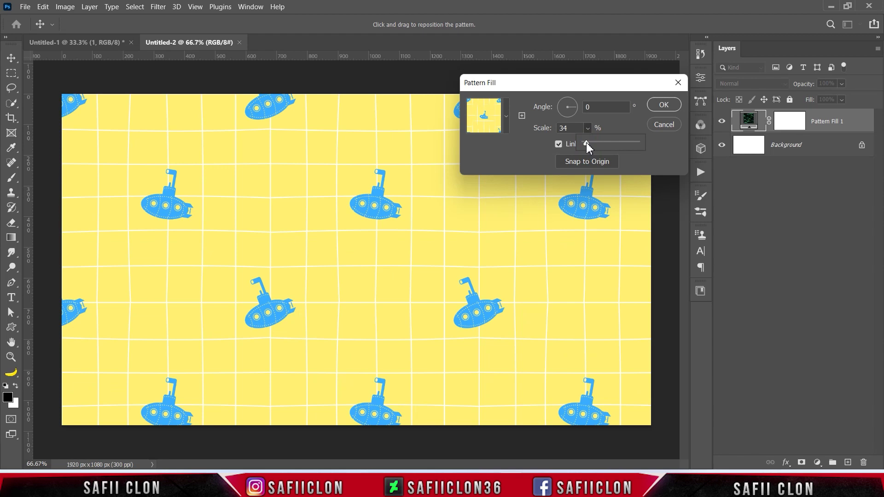
{"action": "left_click", "coordinate": [676, 107]}
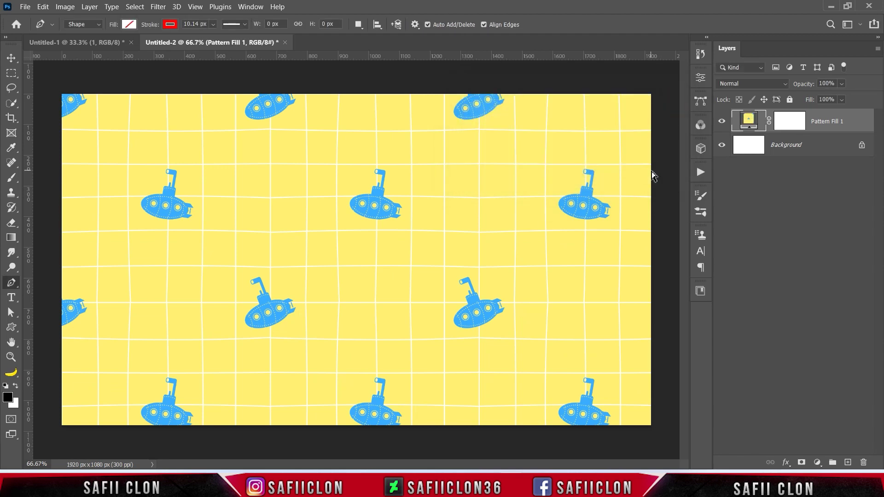
Step: Examine the repeating submarine pattern up close and across the whole canvas for seamless joins
{"action": "key", "text": "ctrl+plus"}
{"action": "key", "text": "ctrl+plus"}
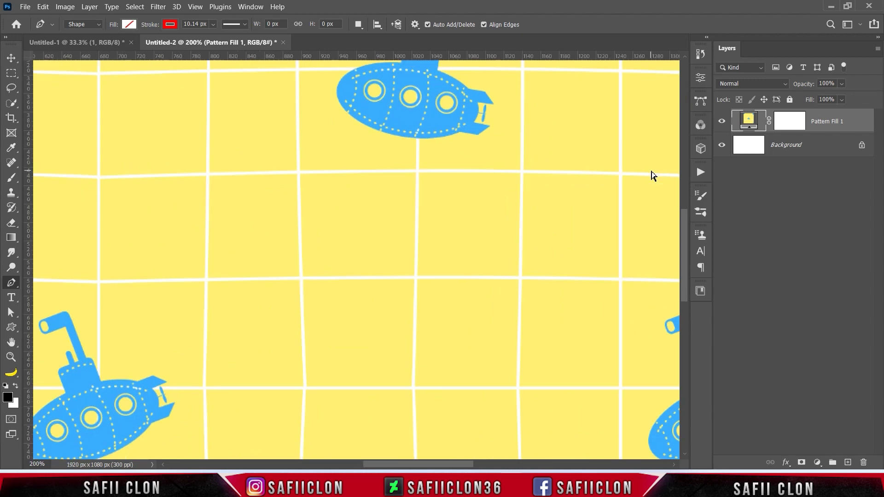
{"action": "key", "text": "ctrl+minus"}
{"action": "key", "text": "ctrl+minus"}
{"action": "key", "text": "ctrl+minus"}
{"action": "key", "text": "ctrl+minus"}
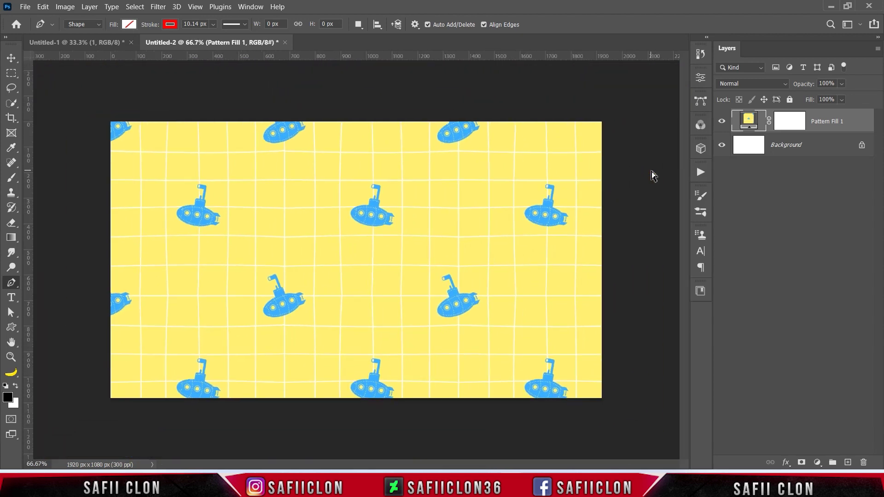
Step: Hide and show the pattern fill layer to compare the canvas with and without the submarine pattern
{"action": "key", "text": "ctrl+plus"}
{"action": "key", "text": "ctrl+plus"}
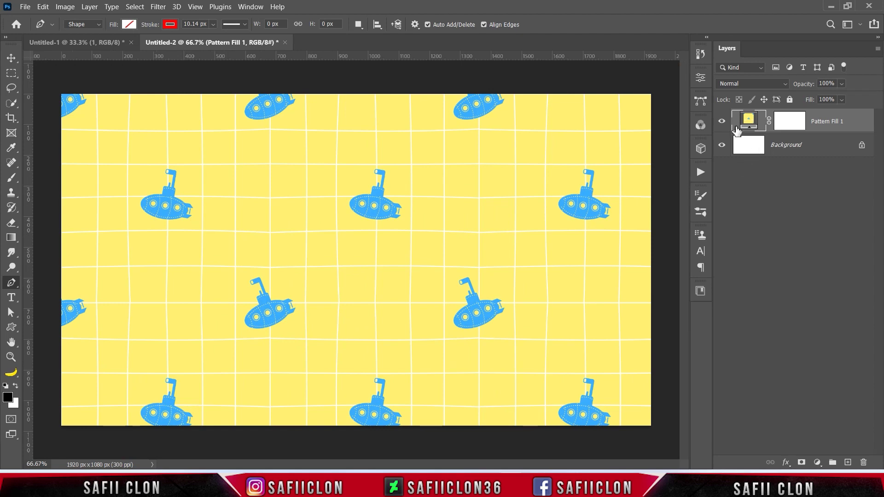
{"action": "left_click", "coordinate": [722, 122]}
{"action": "left_click", "coordinate": [722, 122]}
Step: Review the original tile document's layers by toggling visibility of the submarine group, the white grid shape and the yellow colour fill
{"action": "left_click", "coordinate": [89, 43]}
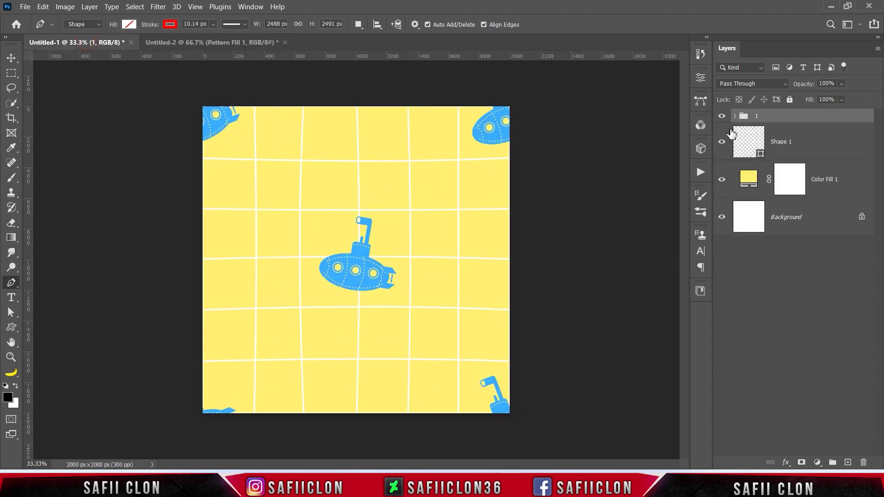
{"action": "left_click", "coordinate": [722, 116]}
{"action": "left_click", "coordinate": [723, 141]}
{"action": "left_click", "coordinate": [722, 143]}
{"action": "left_click", "coordinate": [721, 188]}
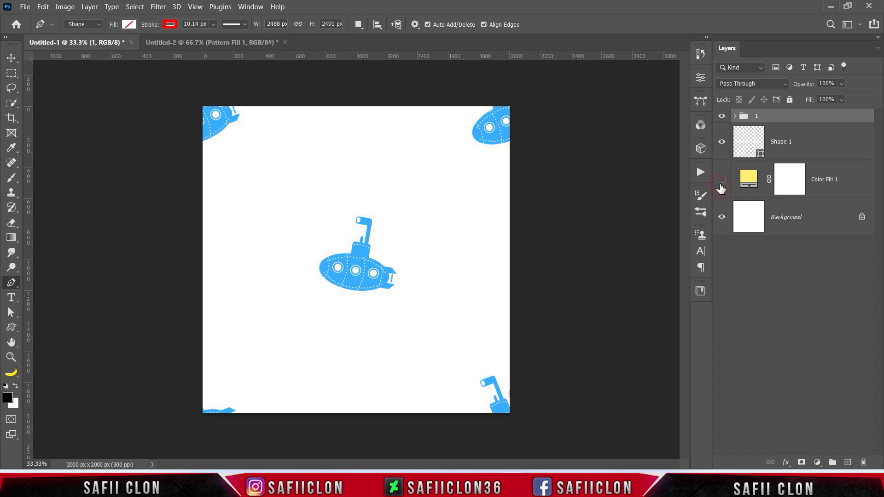
{"action": "left_click", "coordinate": [721, 188]}
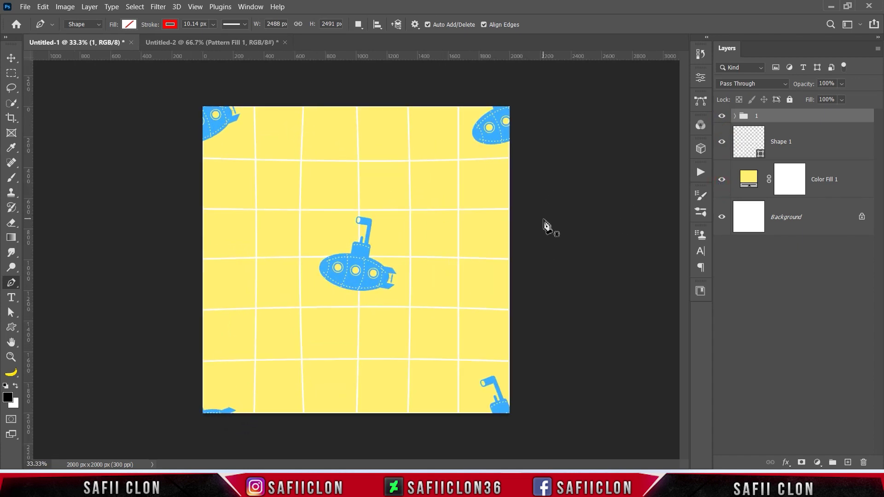
Step: Return to the 1920 × 1080 document and view the finished submarine pattern across the whole canvas
{"action": "left_click", "coordinate": [227, 42]}
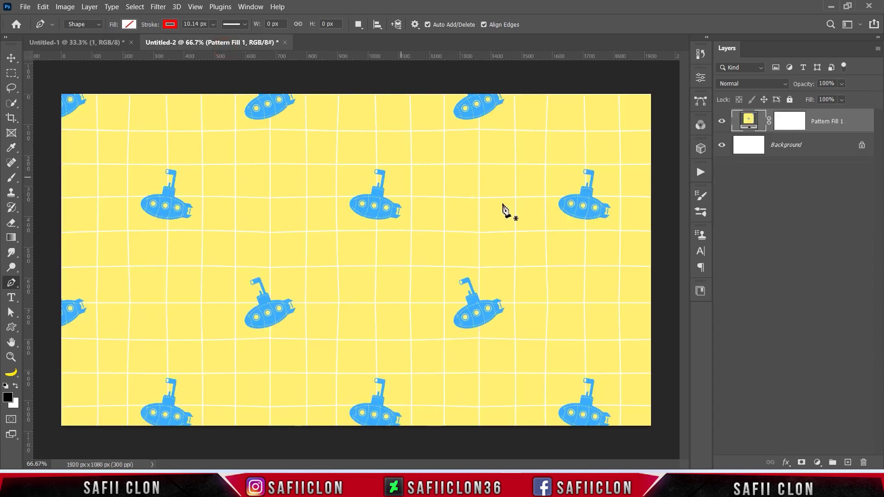
{"action": "key", "text": "ctrl+minus"}
{"action": "key", "text": "ctrl+minus"}
{"action": "key", "text": "ctrl+plus"}
{"action": "key", "text": "ctrl+plus"}
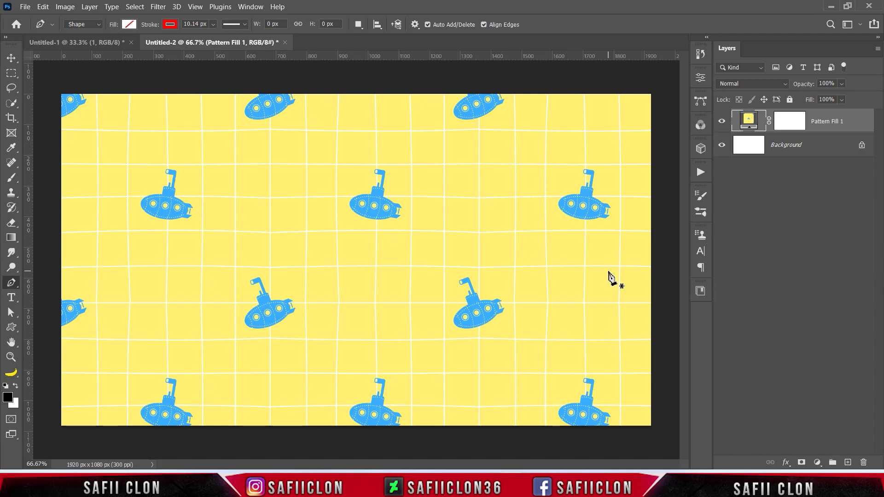